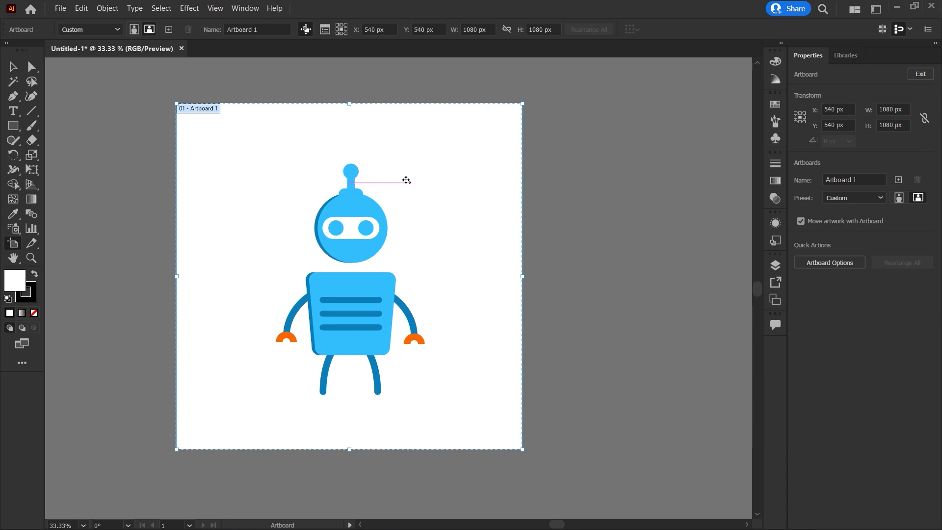
Try cropping the artboard manually around the robot to 775 by 891 px, and undo both resizes.
{"action": "left_click_drag", "start_coordinate": [350, 103], "coordinate": [361, 174]}
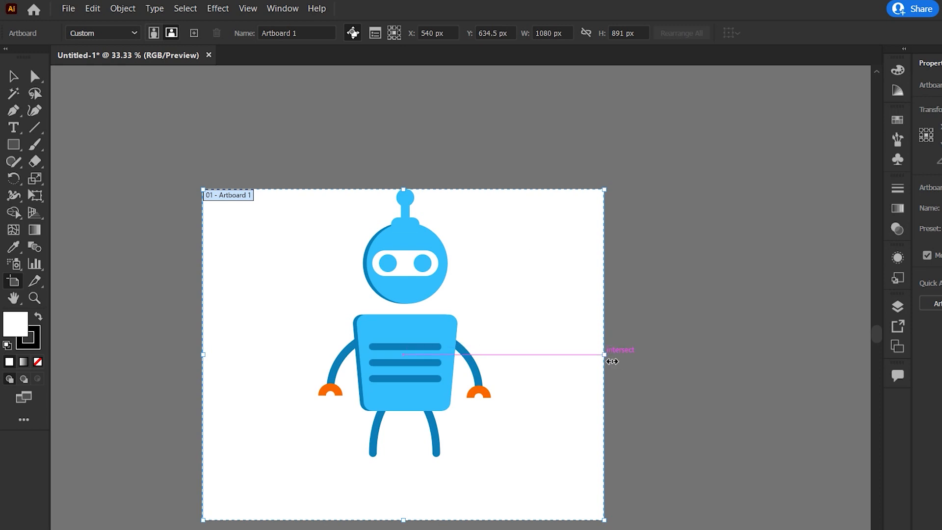
{"action": "left_click_drag", "start_coordinate": [609, 360], "coordinate": [496, 360]}
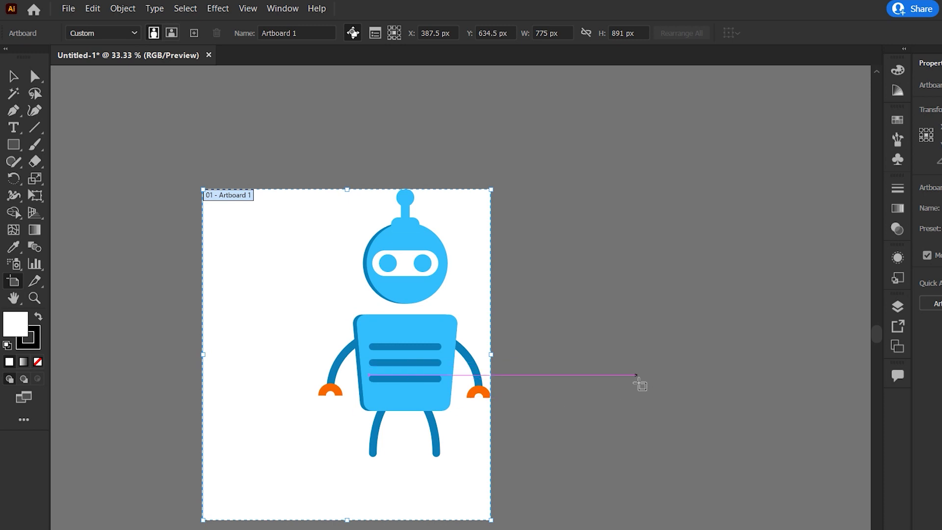
{"action": "key", "text": "ctrl+z"}
{"action": "key", "text": "ctrl+z"}
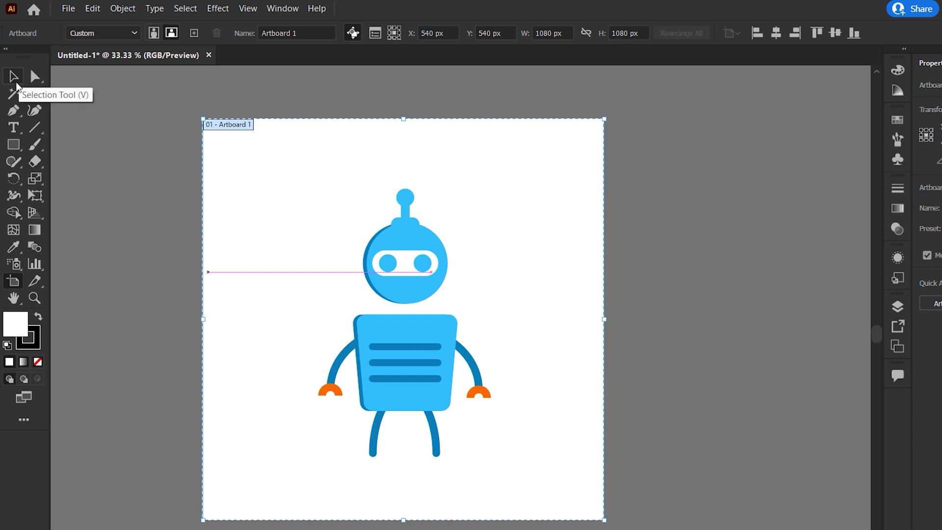
Fit the artboard to the robot group using the Fit to Selected Art preset, and deselect everything.
{"action": "left_click", "coordinate": [16, 84]}
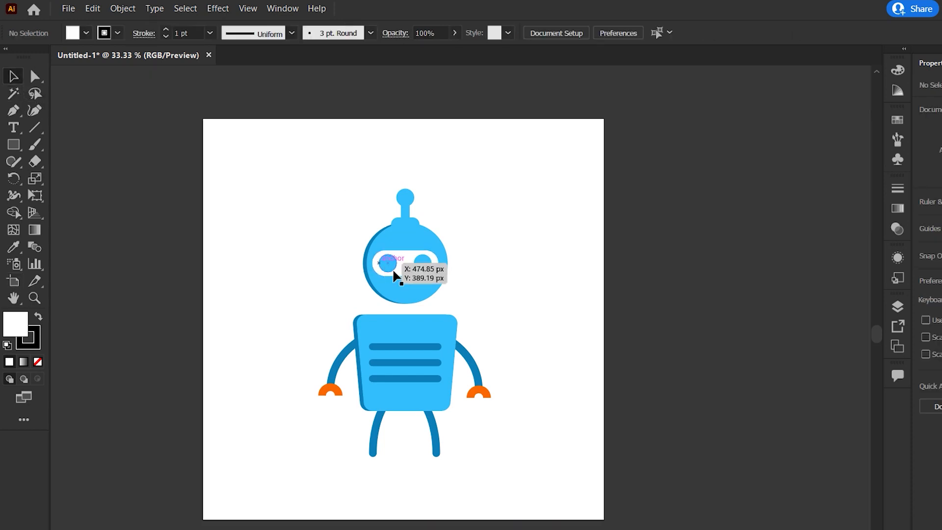
{"action": "left_click", "coordinate": [411, 281]}
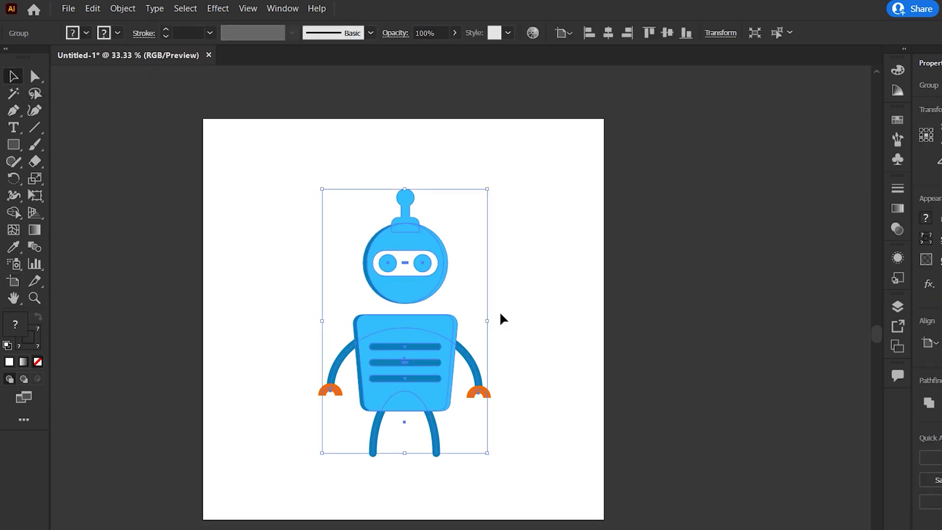
{"action": "left_click", "coordinate": [16, 289]}
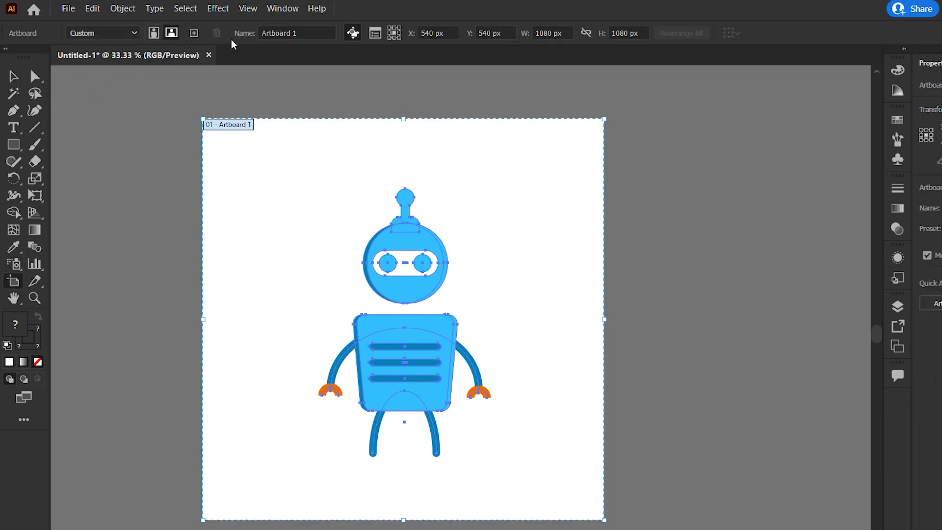
{"action": "left_click", "coordinate": [130, 38]}
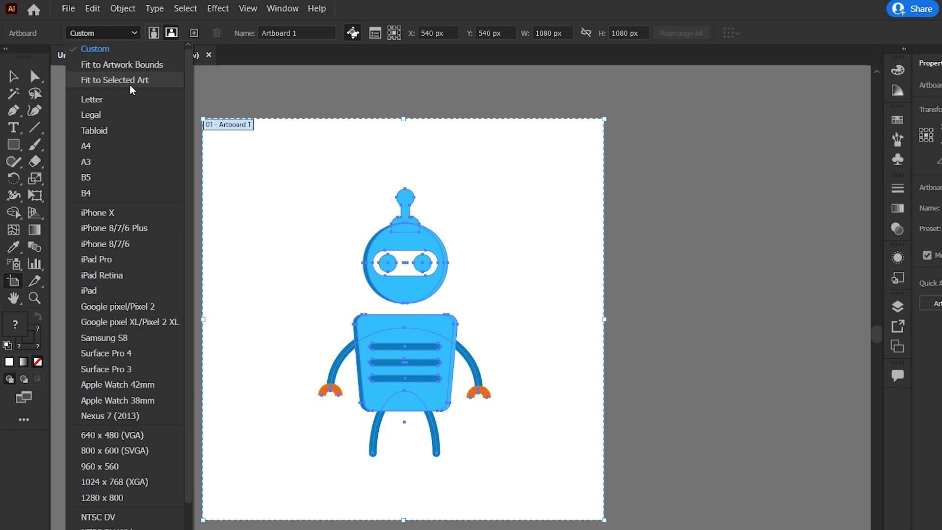
{"action": "left_click", "coordinate": [115, 80]}
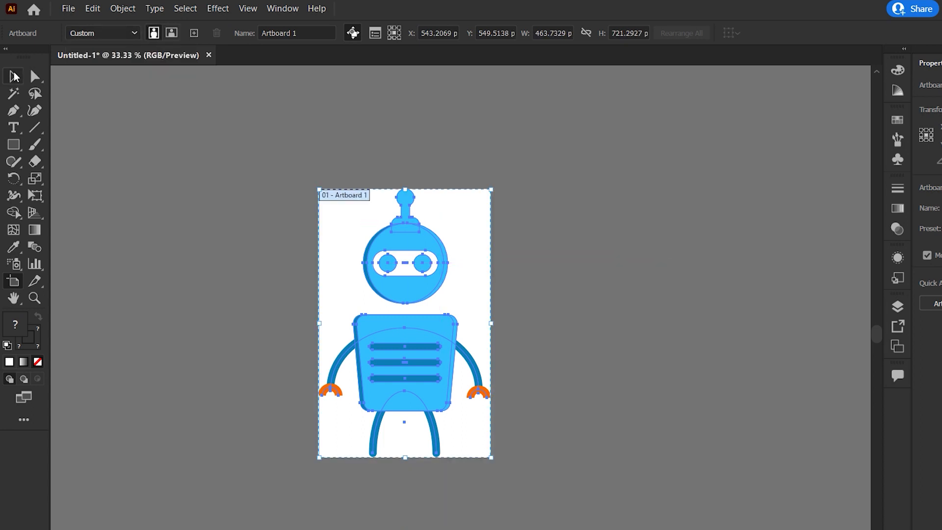
{"action": "left_click", "coordinate": [15, 76]}
{"action": "left_click", "coordinate": [645, 249]}
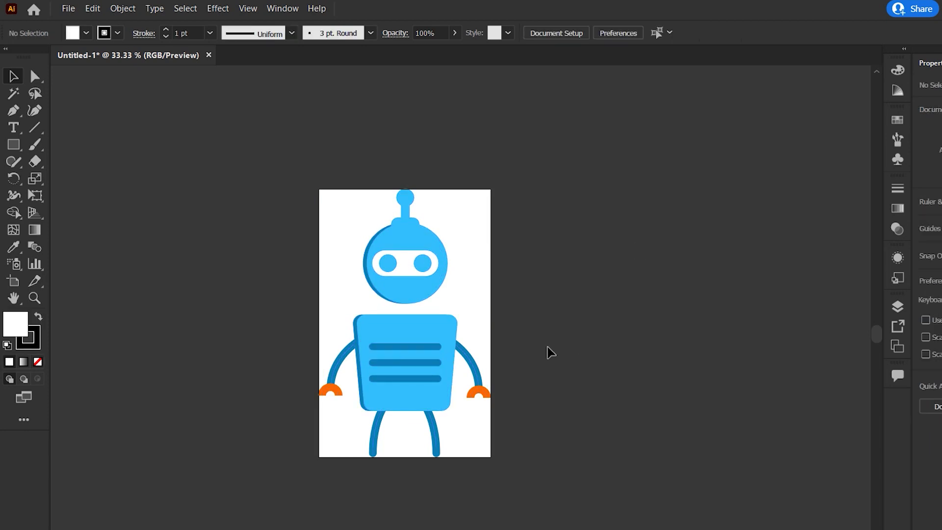
Examine how closely the artboard's edges follow the robot's hands and the tip of its antenna.
{"action": "scroll", "coordinate": [353, 387], "scroll_direction": "up", "scroll_amount": 5}
{"action": "scroll", "coordinate": [135, 437], "scroll_direction": "up", "scroll_amount": 3}
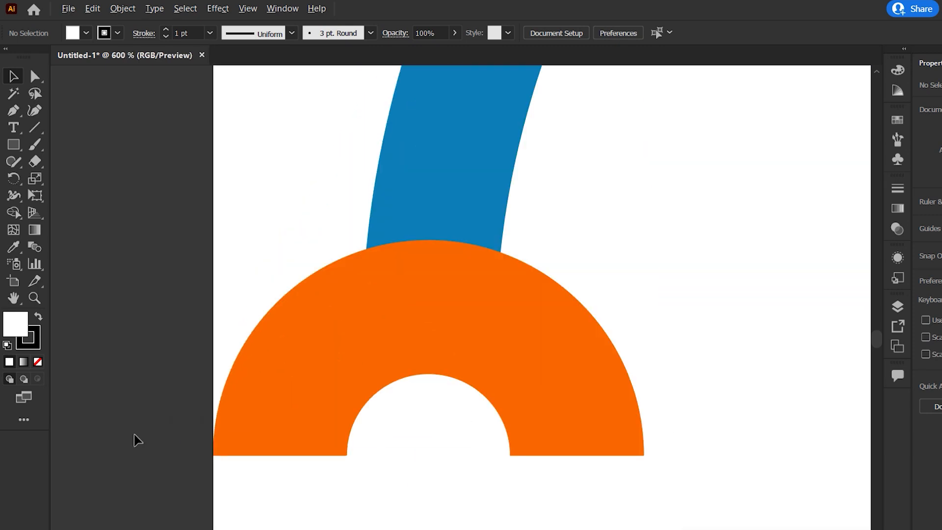
{"action": "scroll", "coordinate": [260, 419], "scroll_direction": "down", "scroll_amount": 6}
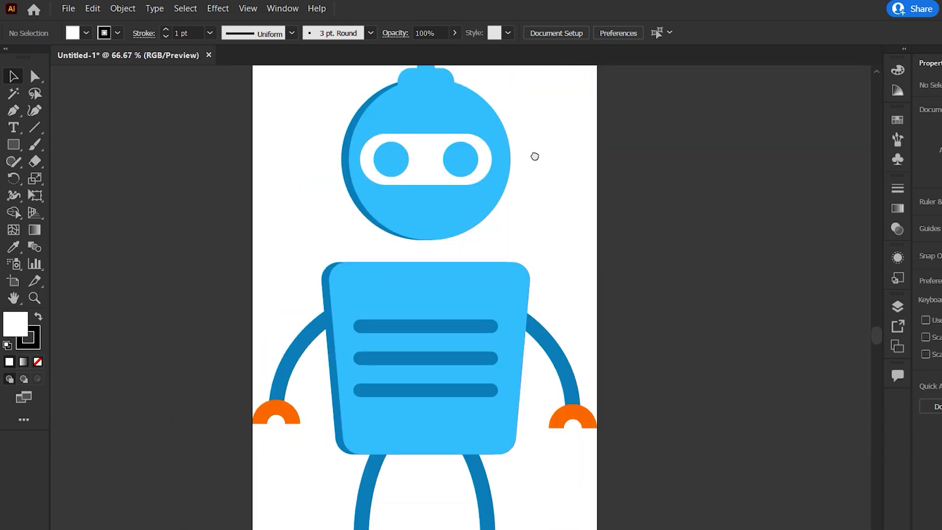
{"action": "scroll", "coordinate": [473, 343], "scroll_direction": "up", "scroll_amount": 5}
{"action": "scroll", "coordinate": [417, 257], "scroll_direction": "up", "scroll_amount": 5}
{"action": "scroll", "coordinate": [442, 451], "scroll_direction": "up", "scroll_amount": 6}
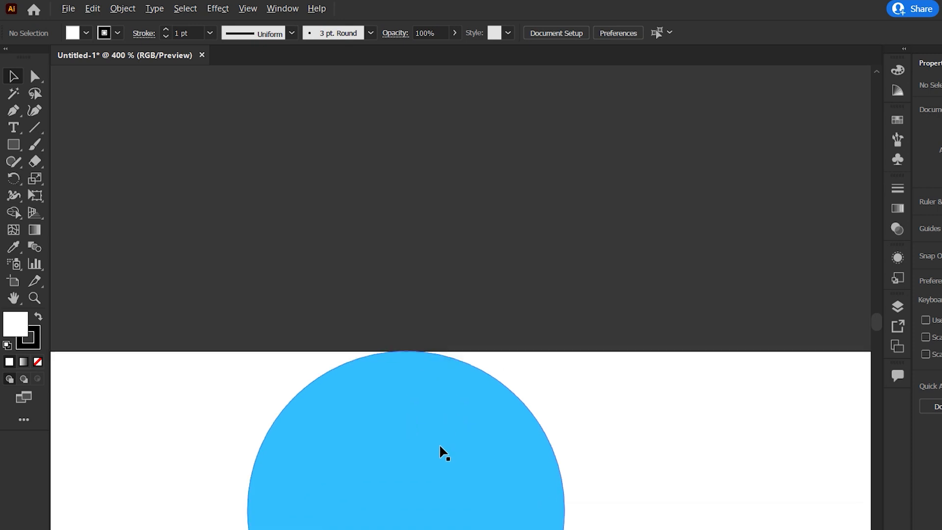
{"action": "scroll", "coordinate": [411, 315], "scroll_direction": "down", "scroll_amount": 12}
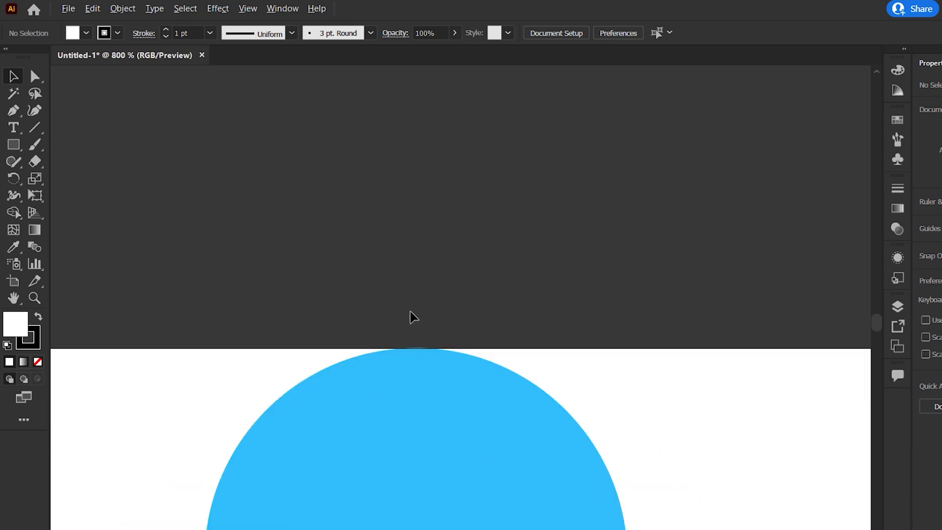
{"action": "left_click_drag", "start_coordinate": [474, 279], "coordinate": [469, 148]}
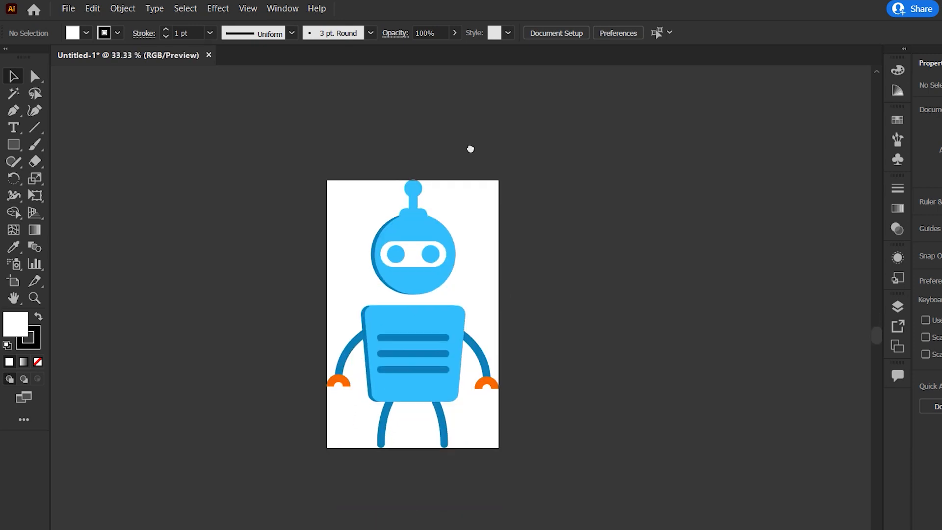
Check the artboard size presets with no artwork selected, and undo fitting the artboard to the robot.
{"action": "left_click", "coordinate": [13, 281]}
{"action": "left_click", "coordinate": [122, 36]}
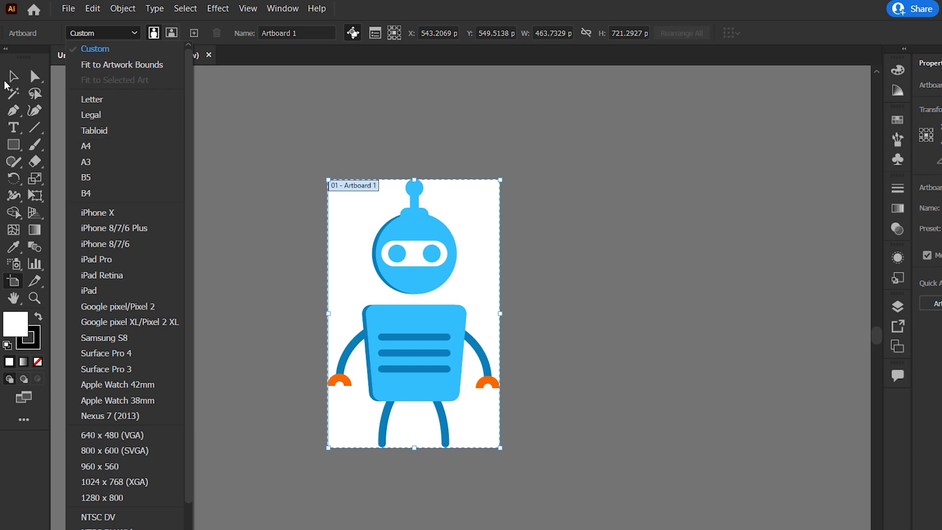
{"action": "left_click", "coordinate": [15, 79]}
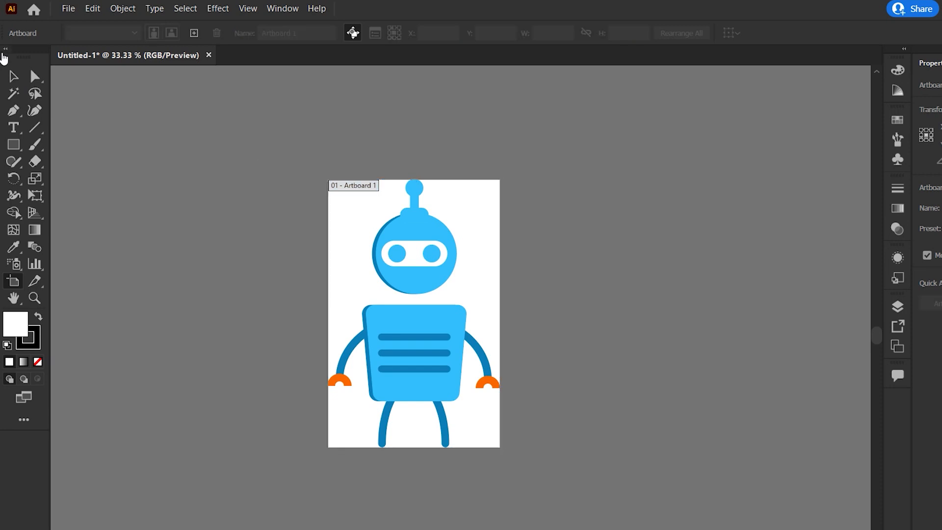
{"action": "left_click", "coordinate": [14, 77]}
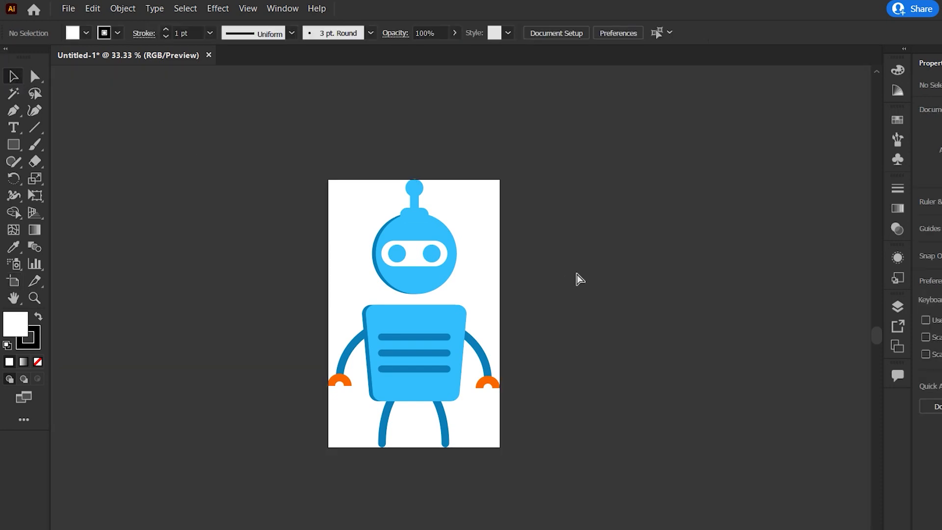
{"action": "key", "text": "ctrl+z"}
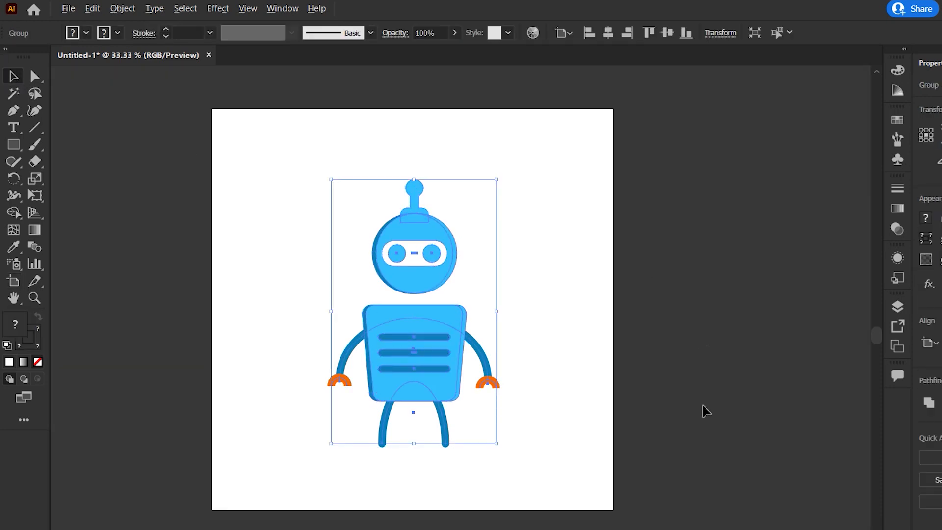
Duplicate Artboard 1 together with its robot, placing the copy beside it at X 2020 px, Y 540 px.
{"action": "scroll", "coordinate": [706, 405], "scroll_direction": "down", "scroll_amount": 2}
{"action": "left_click_drag", "start_coordinate": [740, 393], "coordinate": [455, 254]}
{"action": "left_click", "coordinate": [13, 281]}
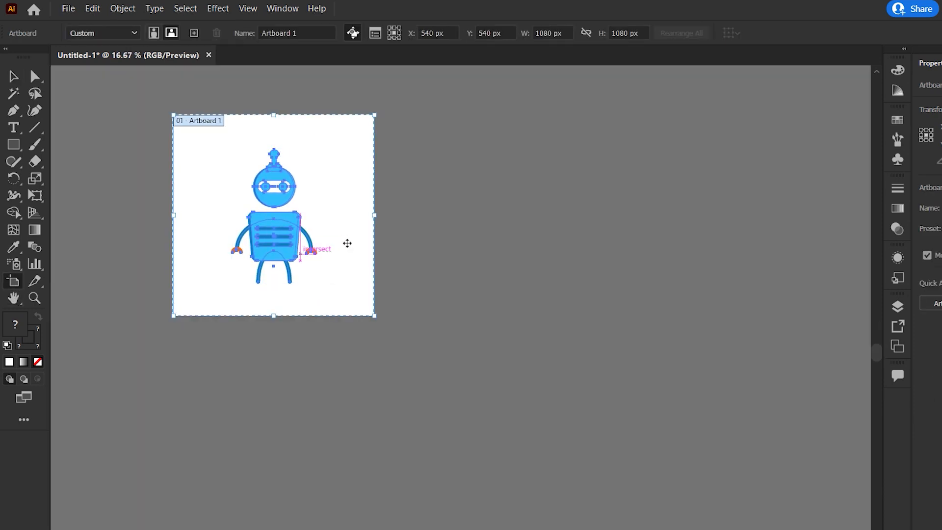
{"action": "left_click_drag", "start_coordinate": [305, 223], "coordinate": [574, 213]}
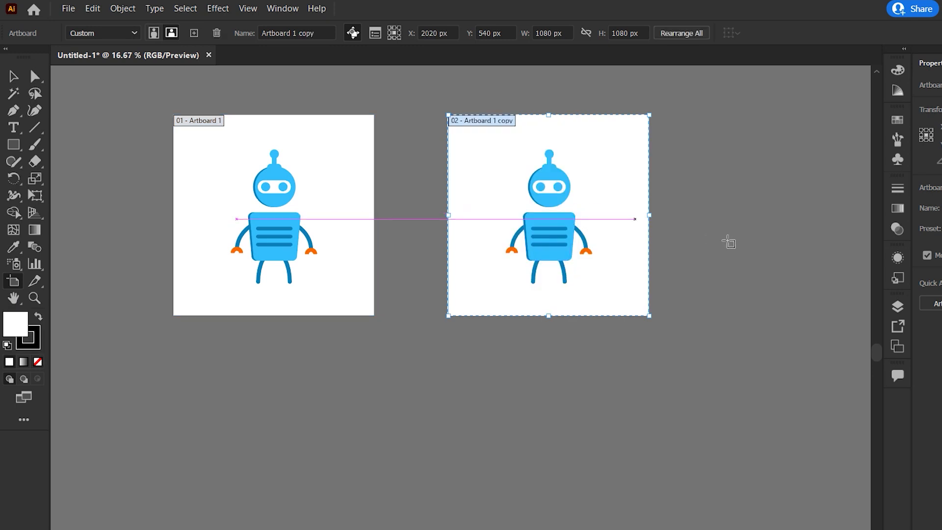
Duplicate the artboard and its robot four more times, forming two loose rows of three artboards.
{"action": "scroll", "coordinate": [589, 260], "scroll_direction": "right", "scroll_amount": 5}
{"action": "left_click_drag", "start_coordinate": [371, 254], "coordinate": [660, 258]}
{"action": "left_click_drag", "start_coordinate": [685, 292], "coordinate": [170, 521]}
{"action": "left_click_drag", "start_coordinate": [187, 489], "coordinate": [739, 473]}
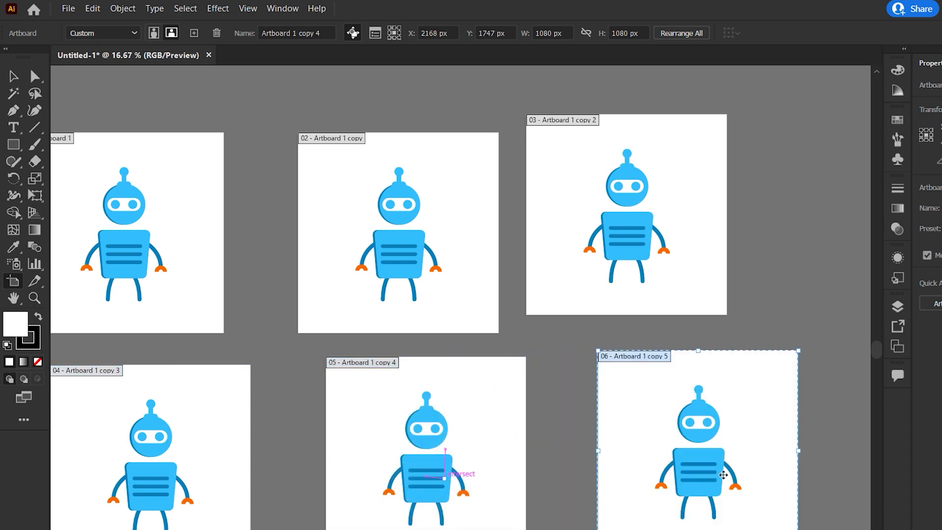
{"action": "left_click_drag", "start_coordinate": [309, 358], "coordinate": [405, 351]}
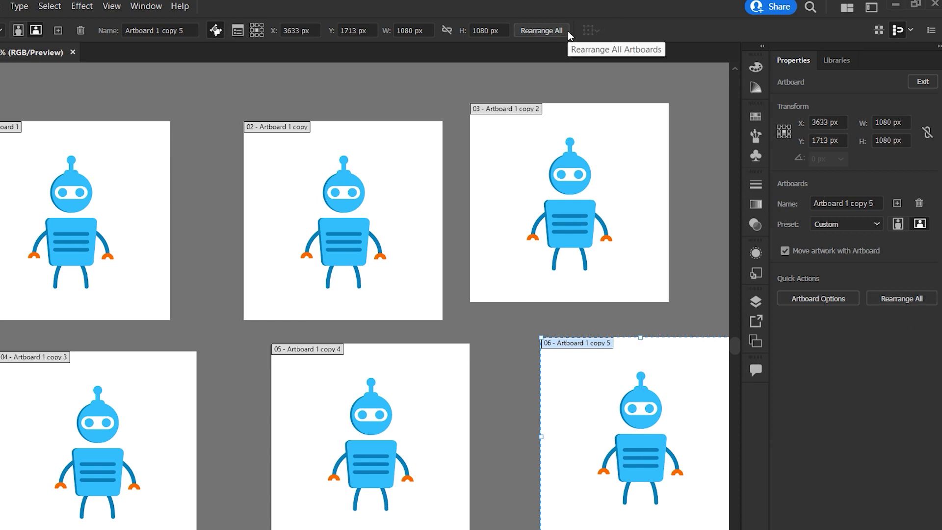
Rearrange all artboards into 3 columns with 30 px spacing, moving the artwork along, and leave artboard editing.
{"action": "left_click", "coordinate": [897, 301]}
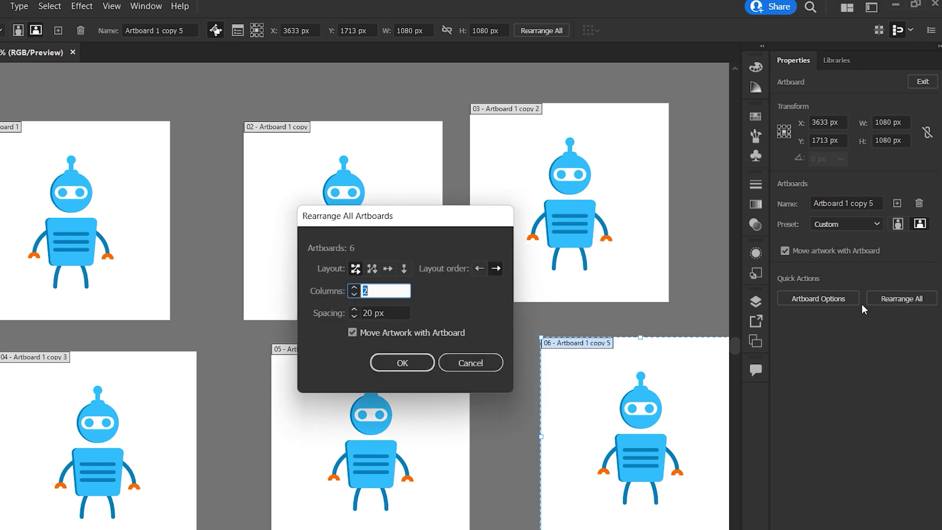
{"action": "left_click_drag", "start_coordinate": [428, 214], "coordinate": [791, 201]}
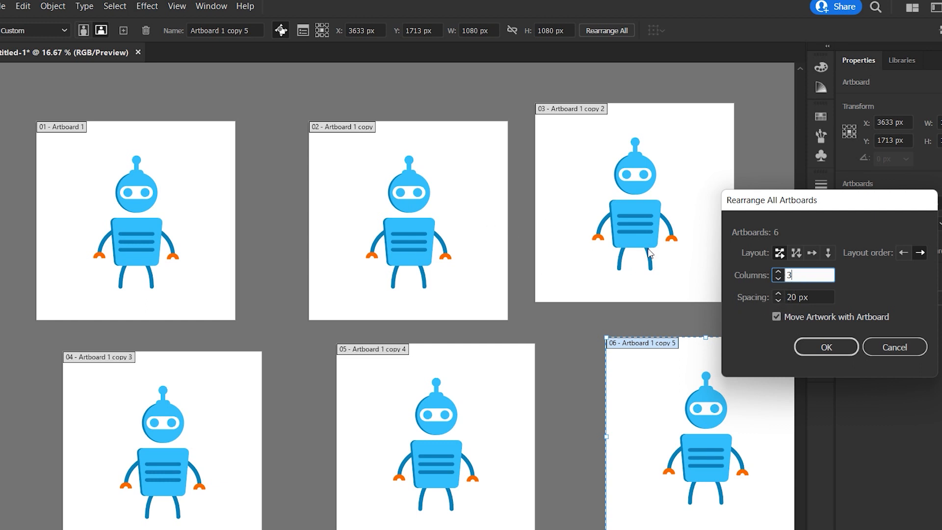
{"action": "left_click", "coordinate": [794, 297]}
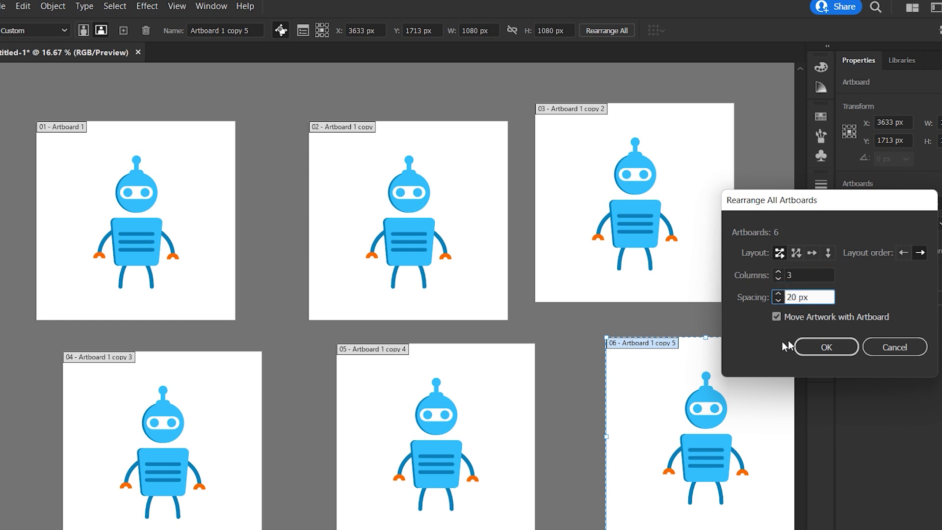
{"action": "key", "text": "BackSpace"}
{"action": "key", "text": "BackSpace"}
{"action": "type", "text": "30"}
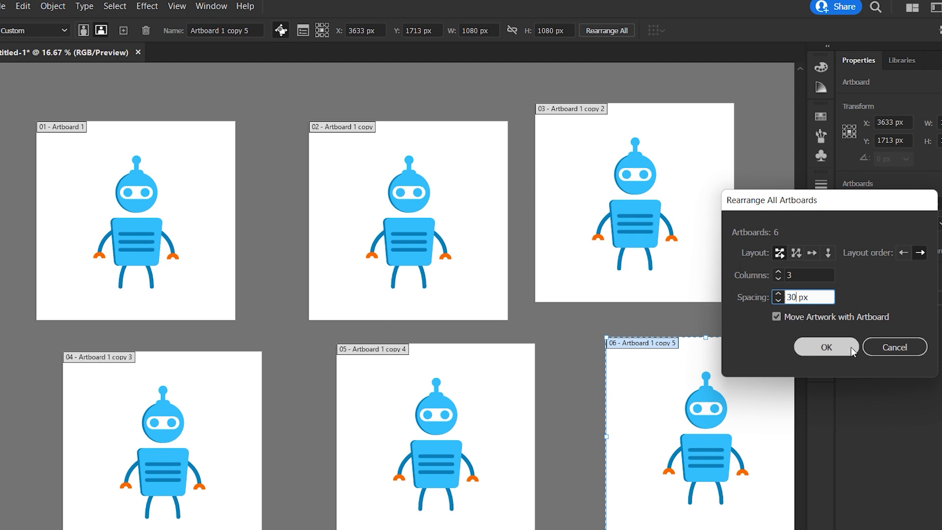
{"action": "left_click", "coordinate": [838, 338]}
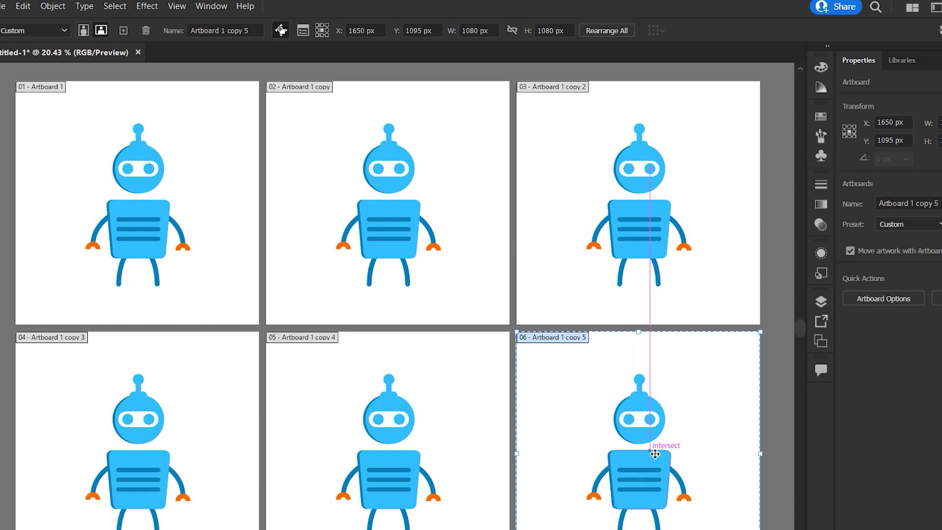
{"action": "key", "text": "Escape"}
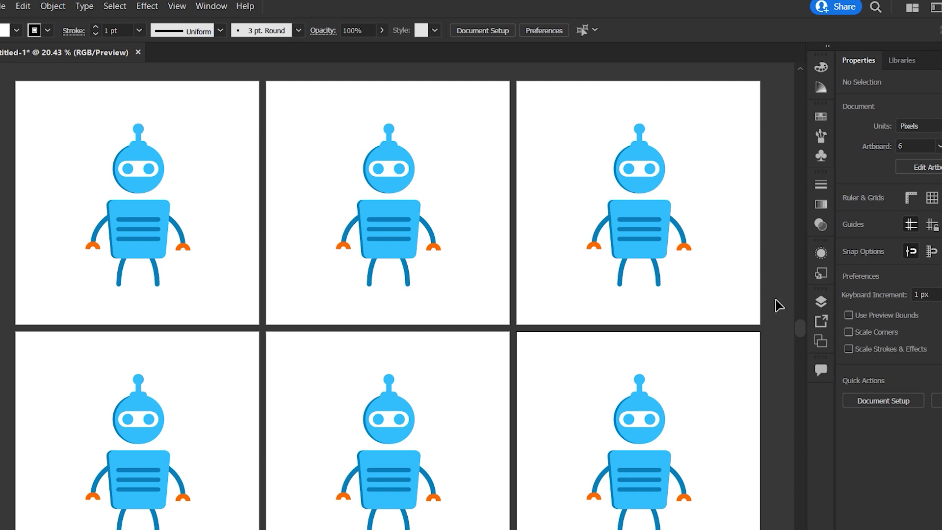
Show the list of artboards and check its Rearrange All Artboards options without applying them.
{"action": "left_click", "coordinate": [211, 6]}
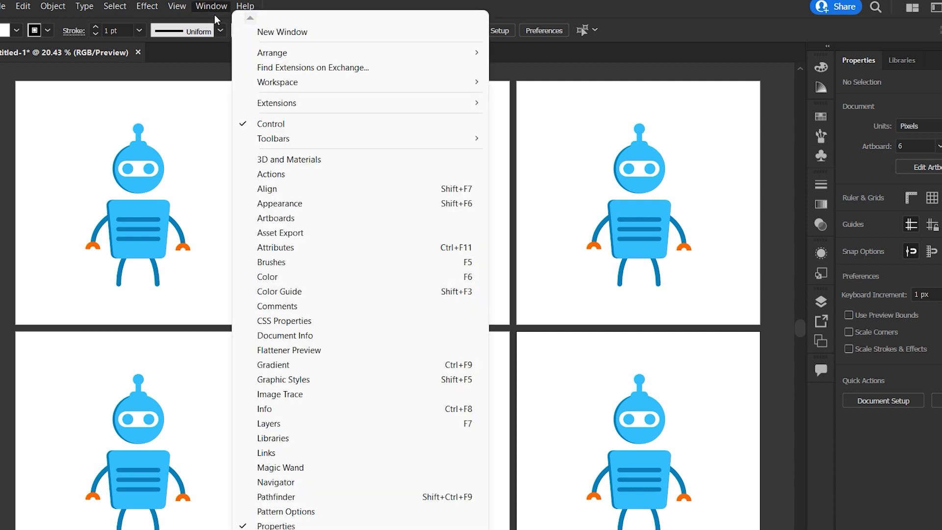
{"action": "left_click", "coordinate": [317, 219]}
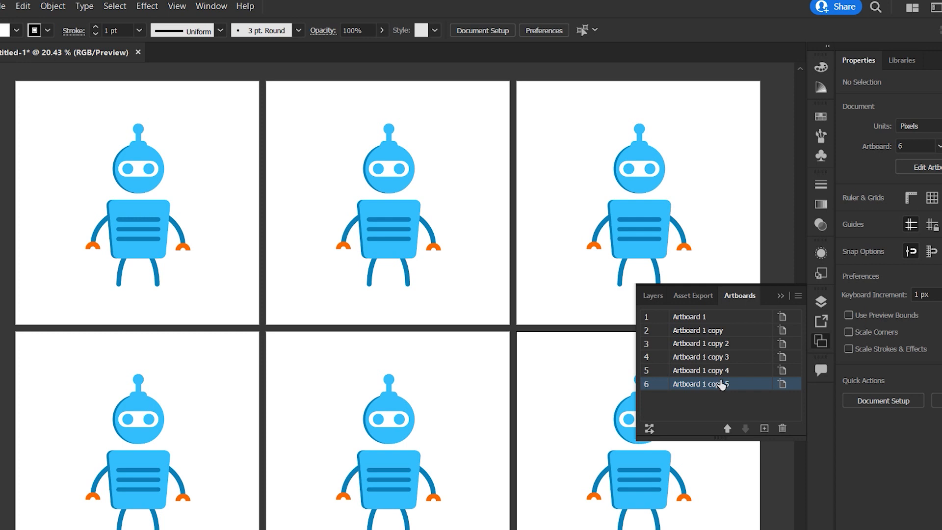
{"action": "left_click", "coordinate": [644, 430]}
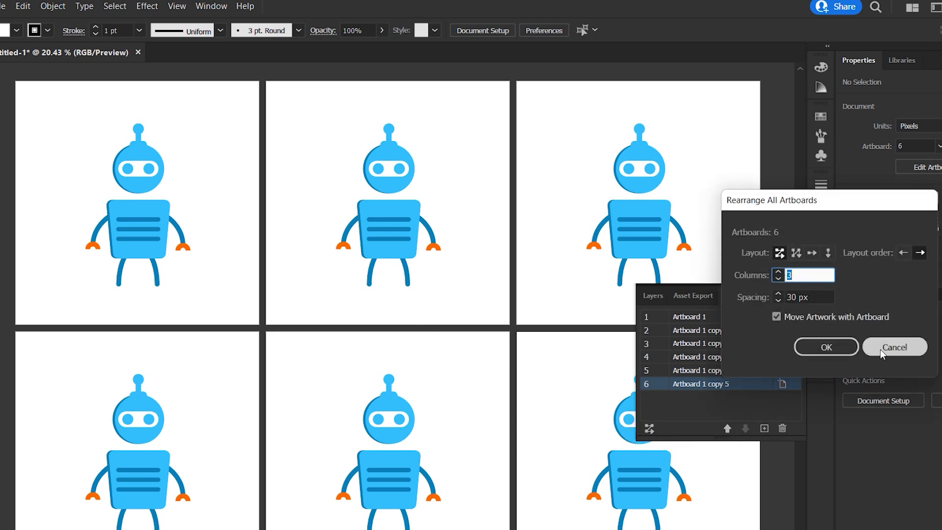
{"action": "left_click", "coordinate": [901, 343]}
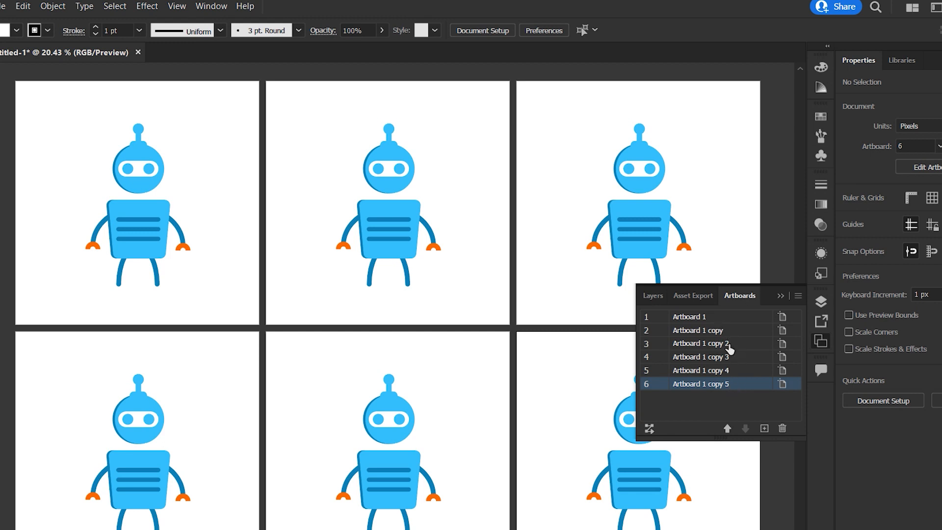
Select all six artboards and set their shared width to 500 px in artboard editing.
{"action": "left_click", "coordinate": [700, 319]}
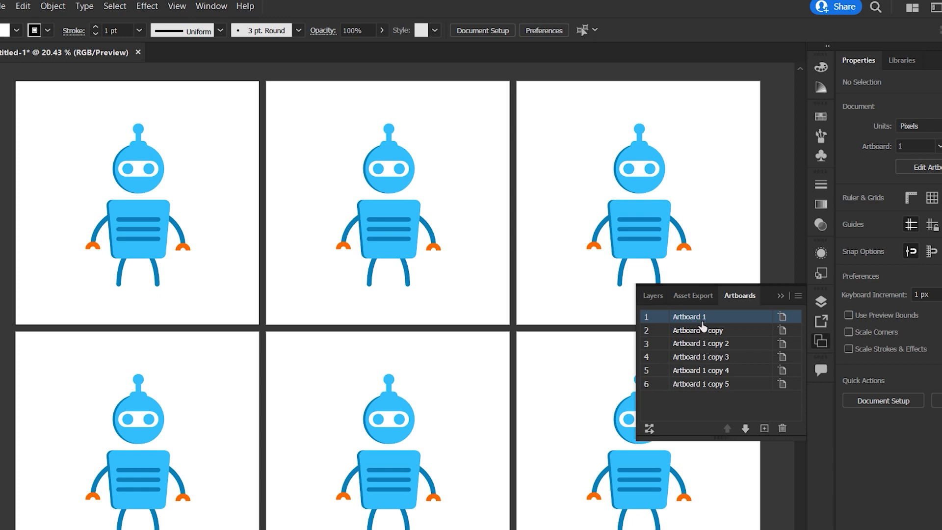
{"action": "left_click", "coordinate": [741, 387], "text": "shift"}
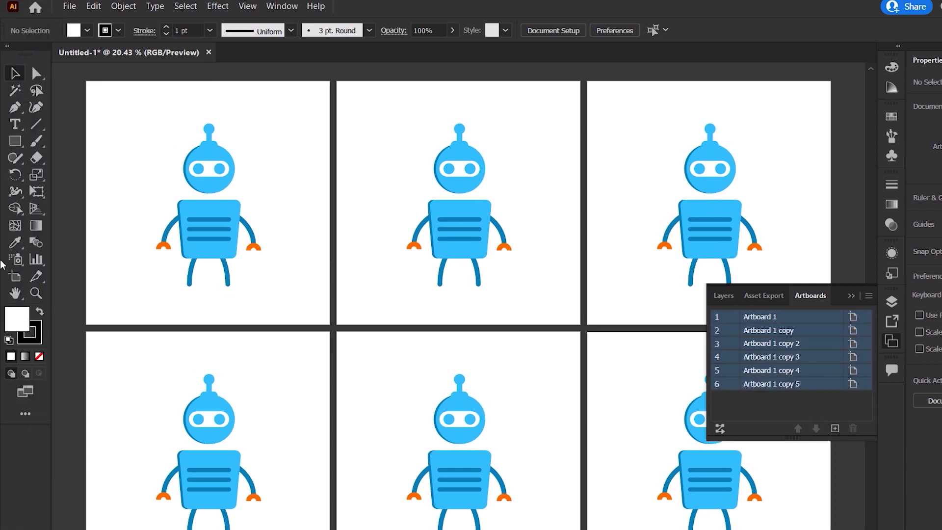
{"action": "left_click", "coordinate": [15, 276]}
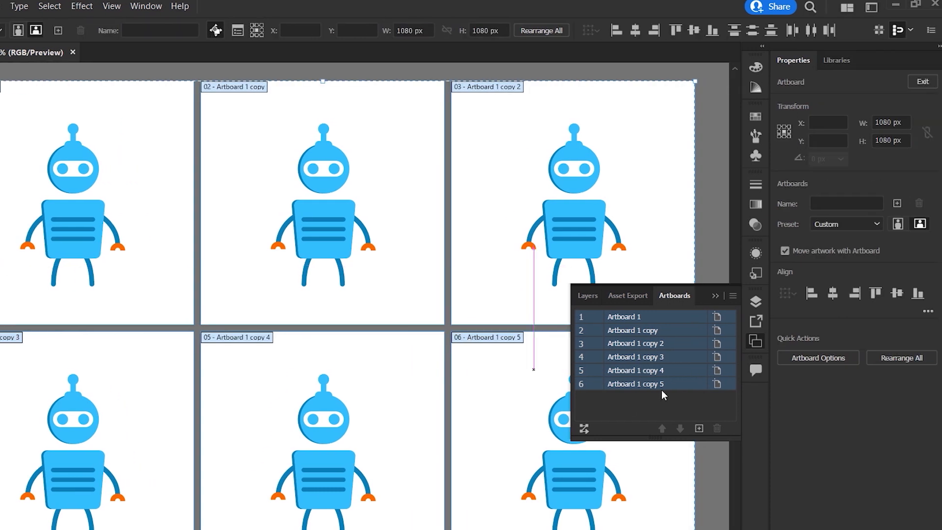
{"action": "double_click", "coordinate": [884, 123]}
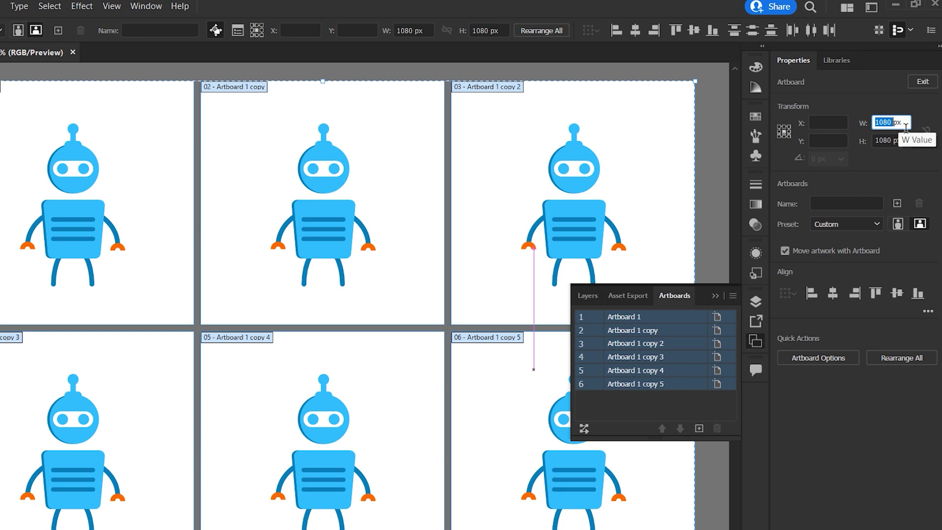
{"action": "type", "text": "5"}
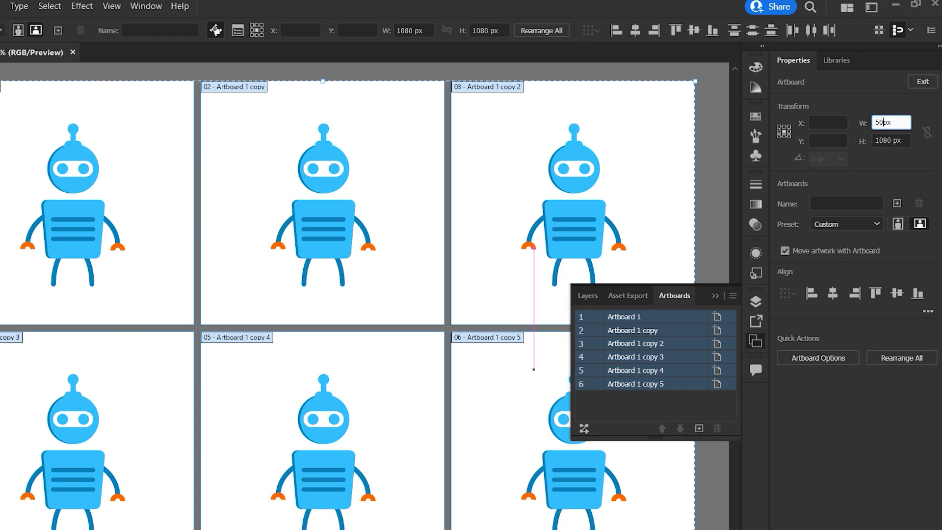
{"action": "type", "text": "00"}
{"action": "left_click", "coordinate": [890, 141]}
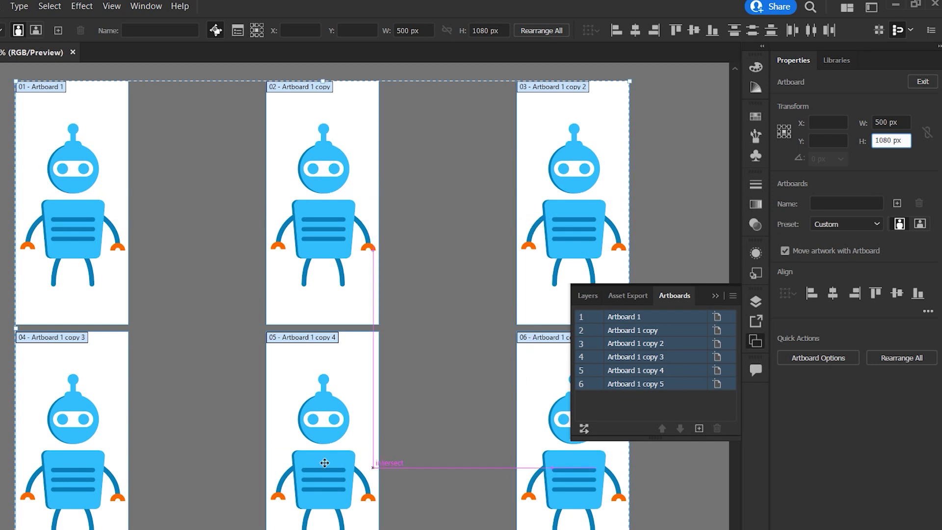
Set the width of all six selected artboards back to 1080 px.
{"action": "double_click", "coordinate": [883, 122]}
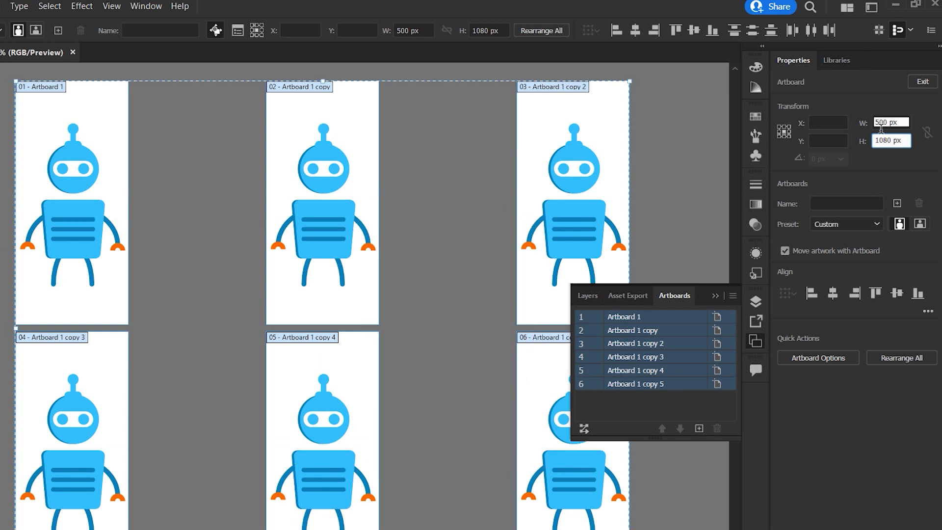
{"action": "type", "text": "1080"}
{"action": "key", "text": "Return"}
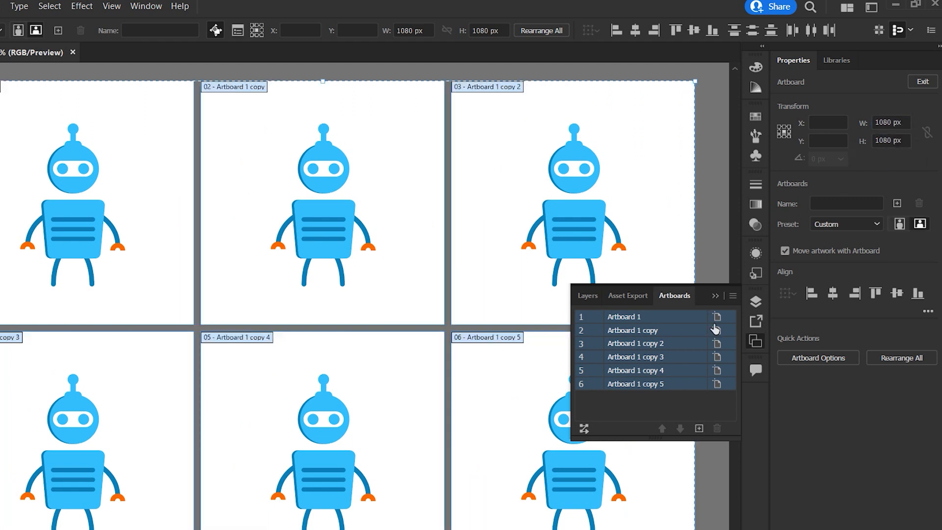
Try a 500 px width on artboards 1, 3 and 5 only, and undo the change.
{"action": "left_click", "coordinate": [674, 334]}
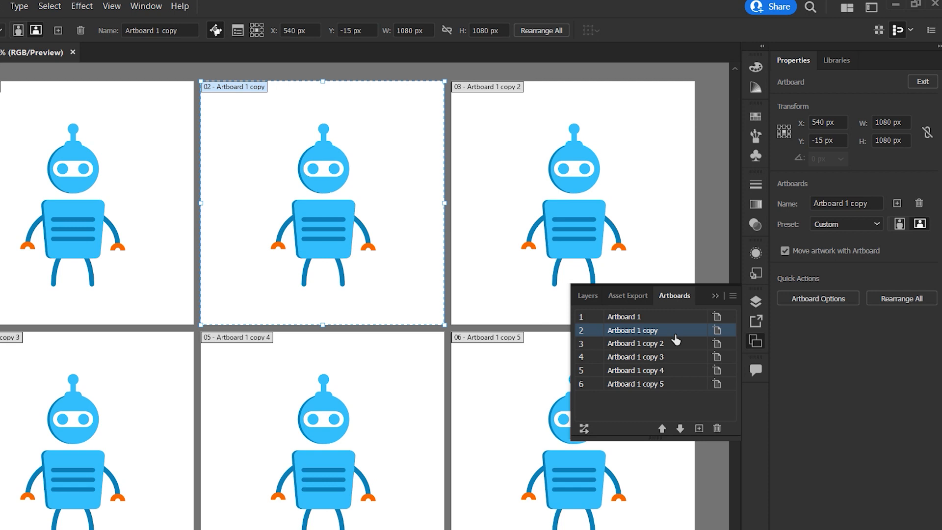
{"action": "left_click", "coordinate": [637, 318]}
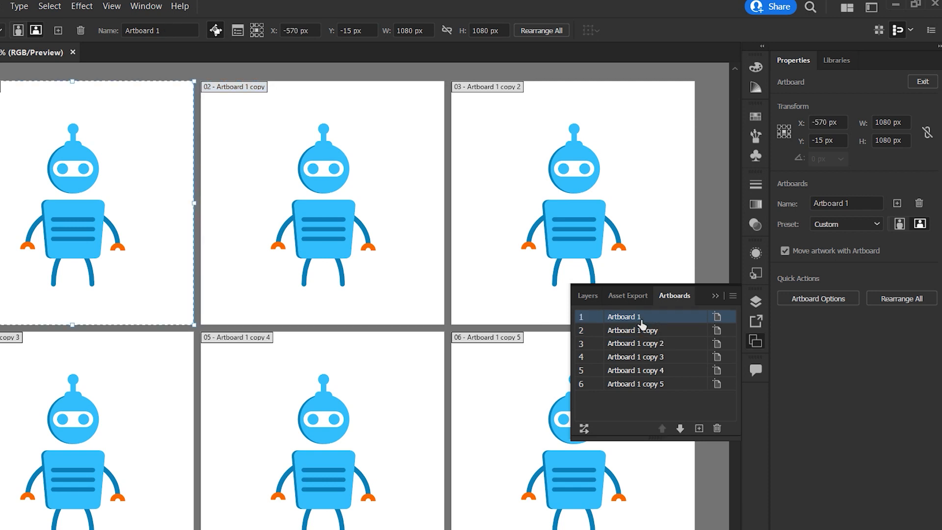
{"action": "left_click", "coordinate": [643, 344], "text": "ctrl"}
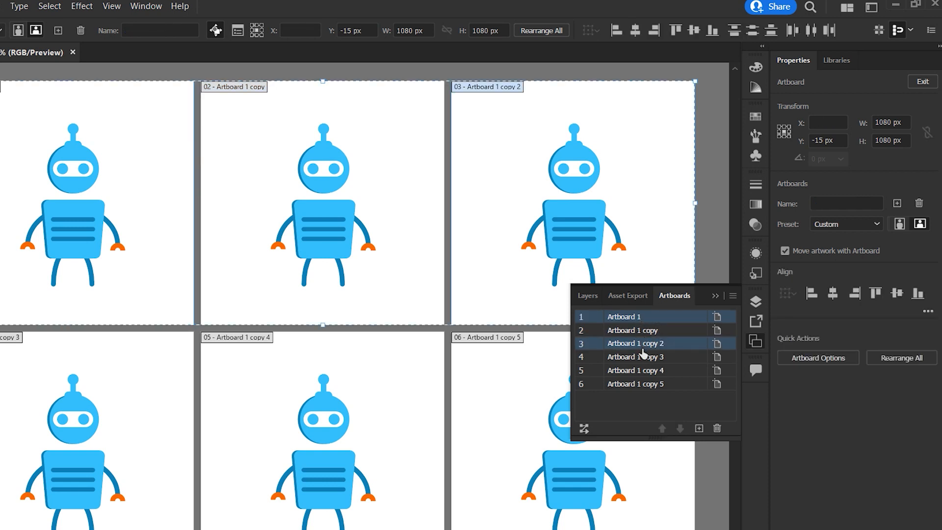
{"action": "left_click", "coordinate": [647, 371], "text": "ctrl"}
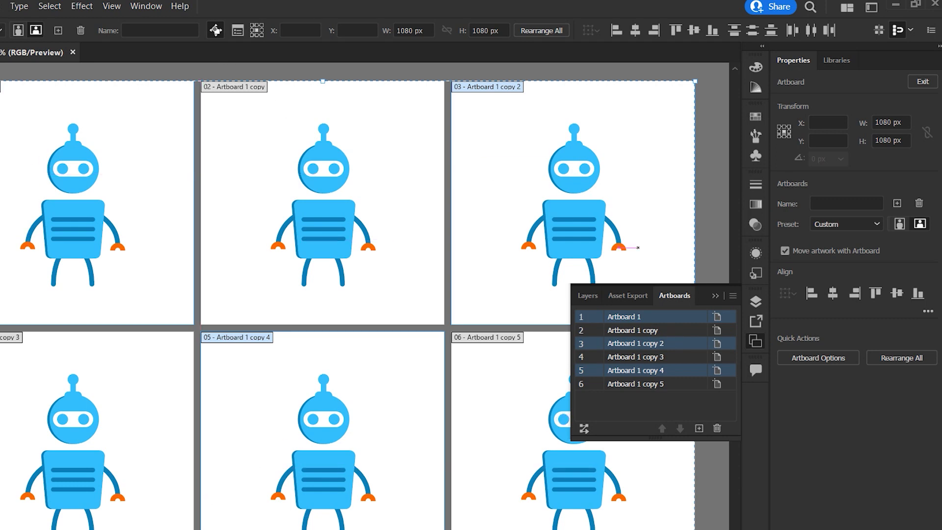
{"action": "double_click", "coordinate": [881, 127]}
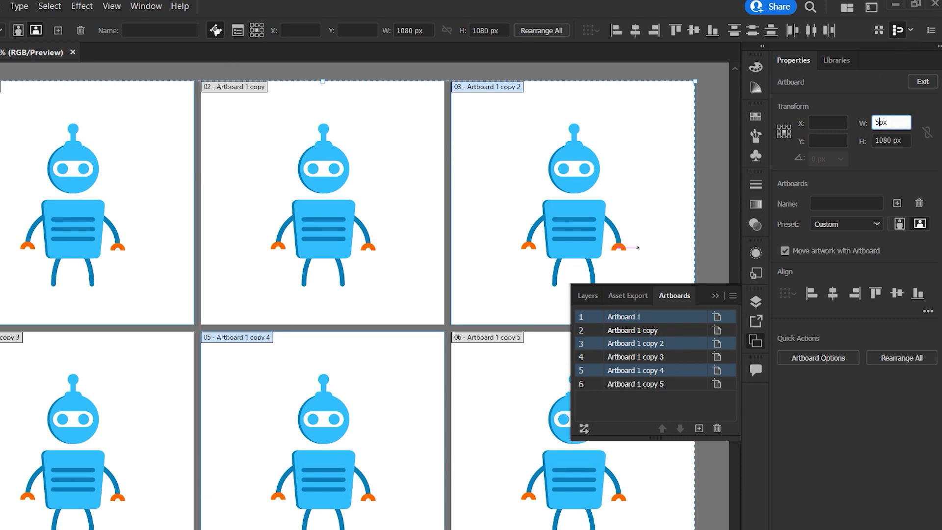
{"action": "key", "text": "Return"}
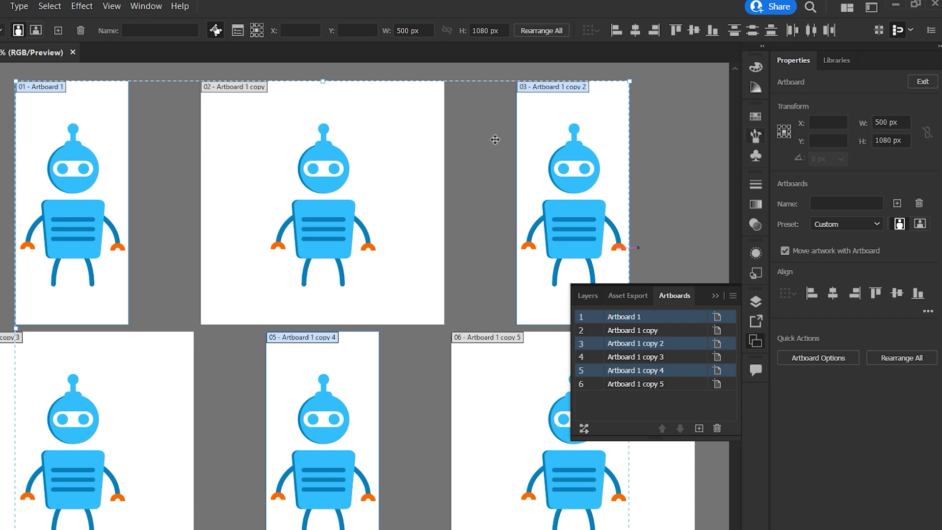
{"action": "key", "text": "ctrl+z"}
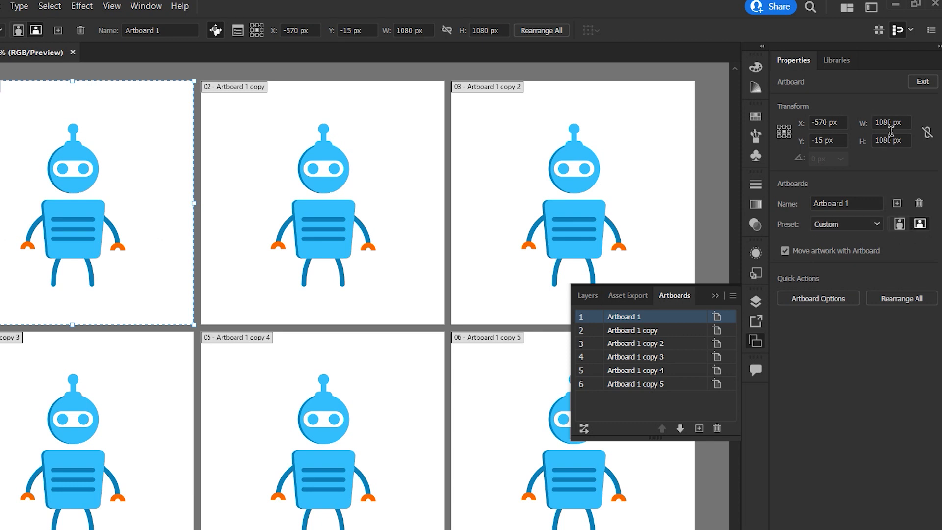
Set Artboard 1's width to 500 px and switch its orientation to landscape.
{"action": "left_click", "coordinate": [889, 127]}
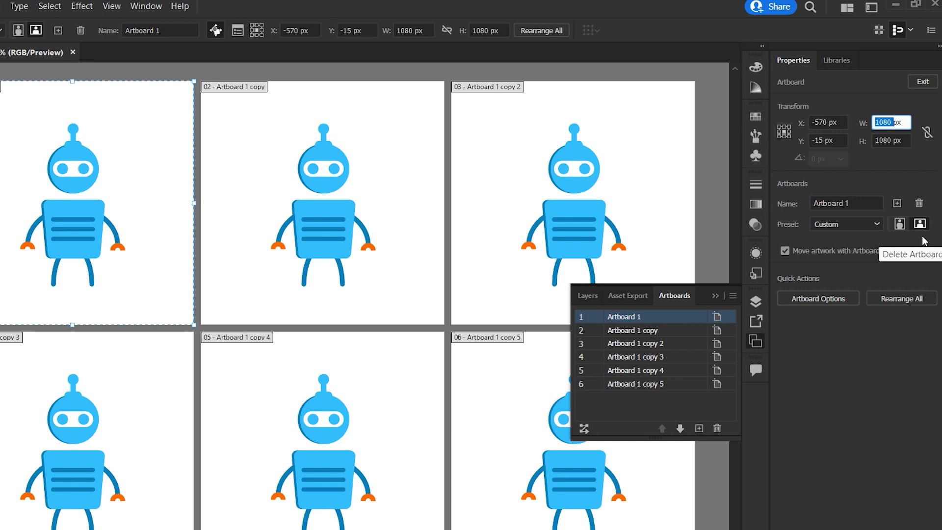
{"action": "type", "text": "500"}
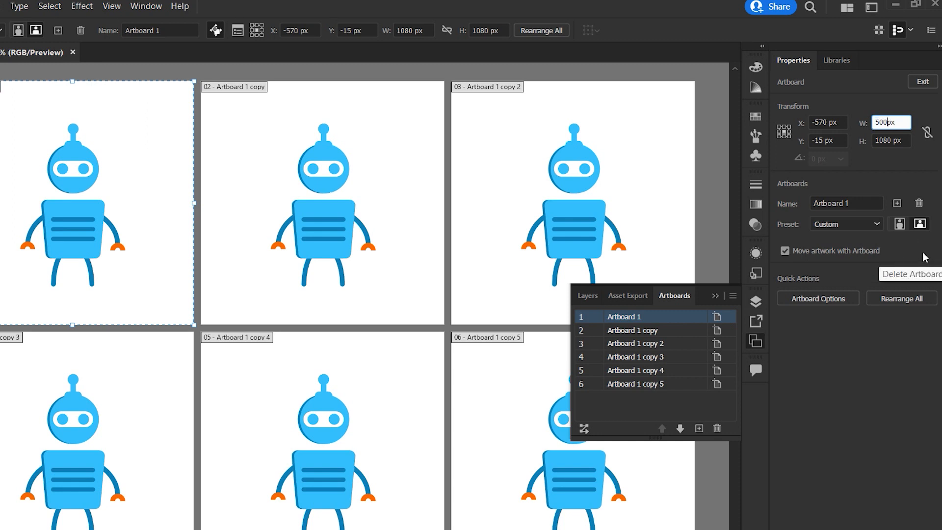
{"action": "key", "text": "Return"}
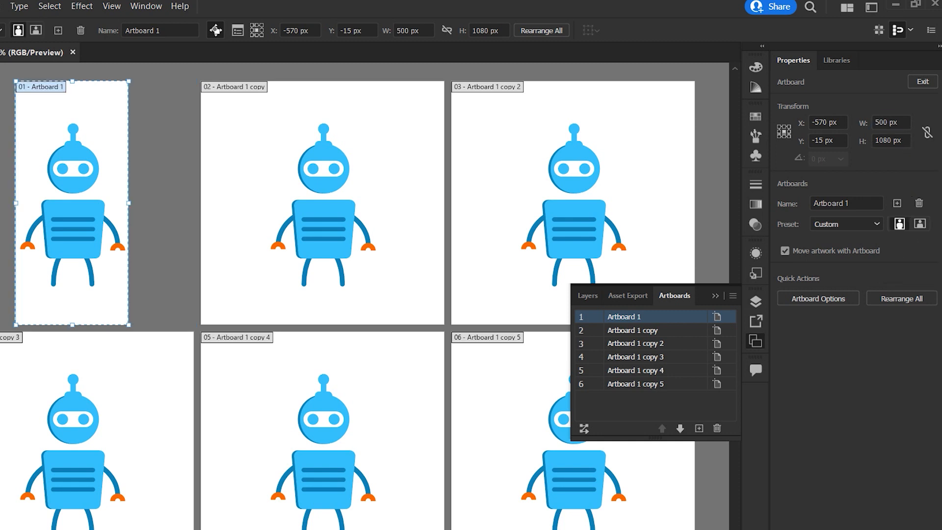
{"action": "left_click", "coordinate": [924, 225]}
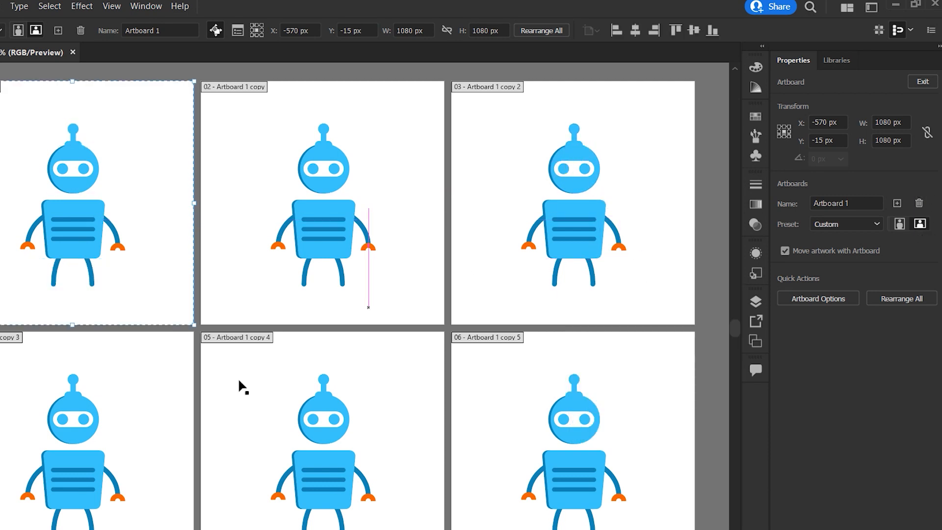
Move artboard 3 away from the grid with its robot, and align it with artboard 6 on their horizontal centers.
{"action": "scroll", "coordinate": [265, 358], "scroll_direction": "down", "scroll_amount": 1}
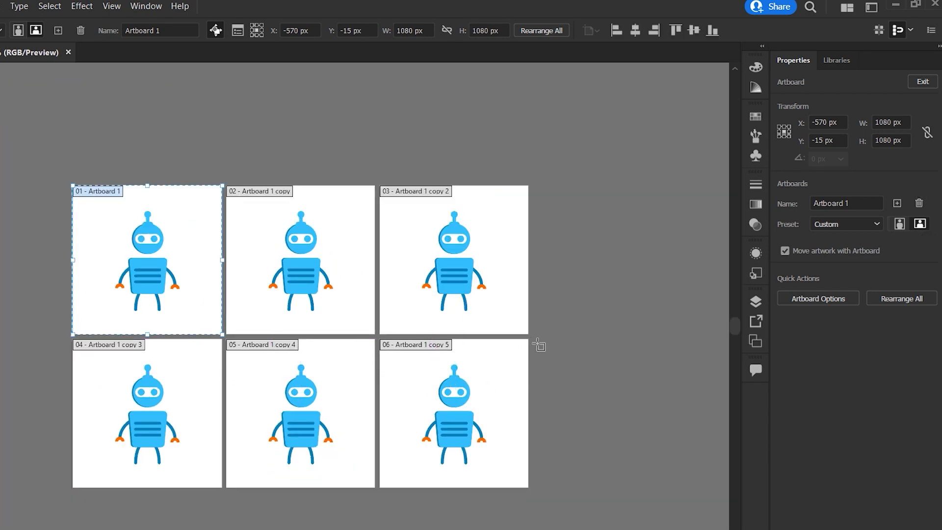
{"action": "left_click_drag", "start_coordinate": [536, 347], "coordinate": [444, 321]}
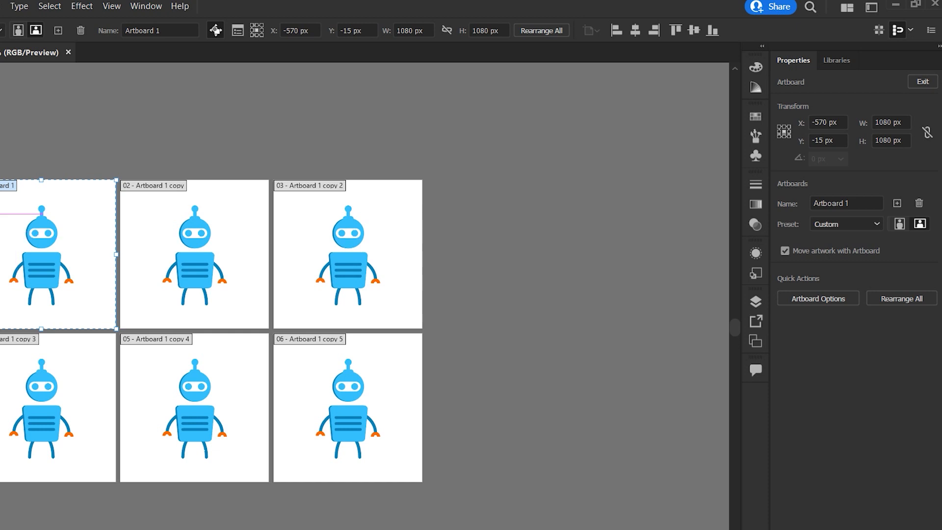
{"action": "left_click_drag", "start_coordinate": [370, 294], "coordinate": [561, 283]}
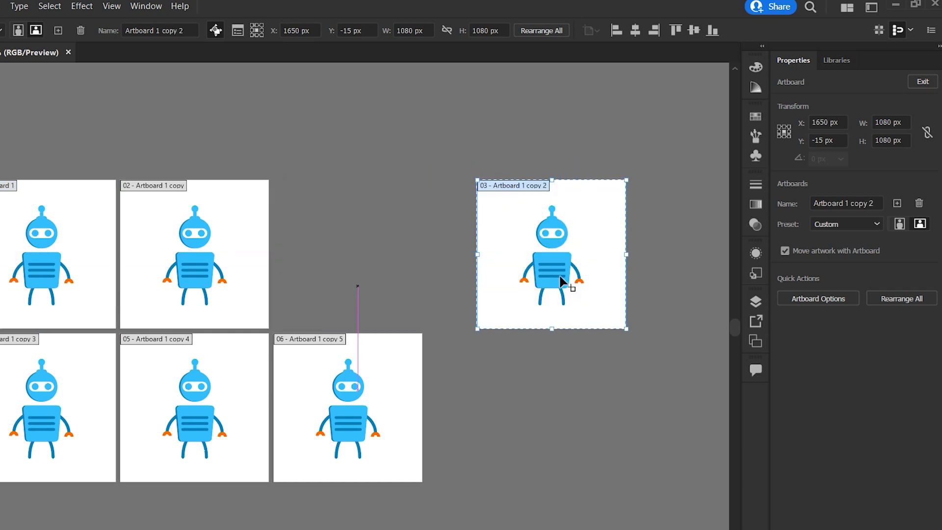
{"action": "left_click", "coordinate": [377, 422], "text": "shift"}
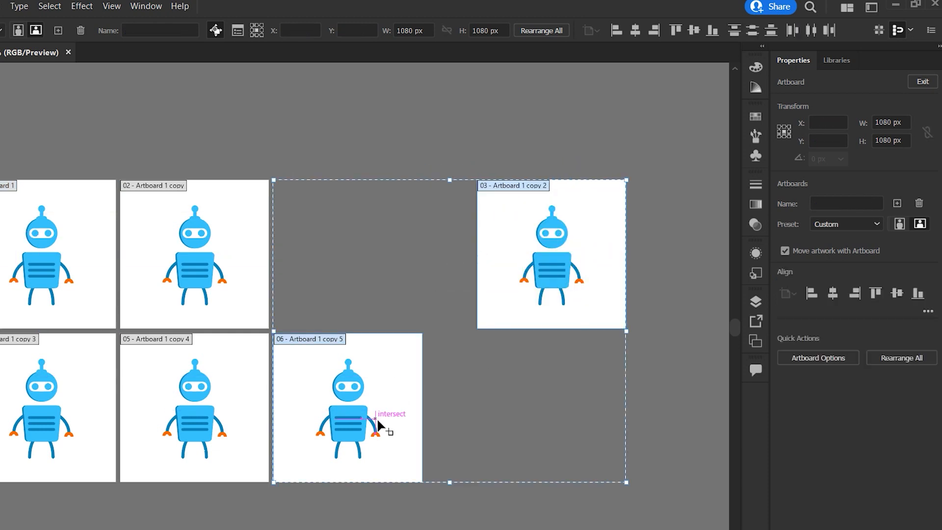
{"action": "left_click", "coordinate": [832, 294]}
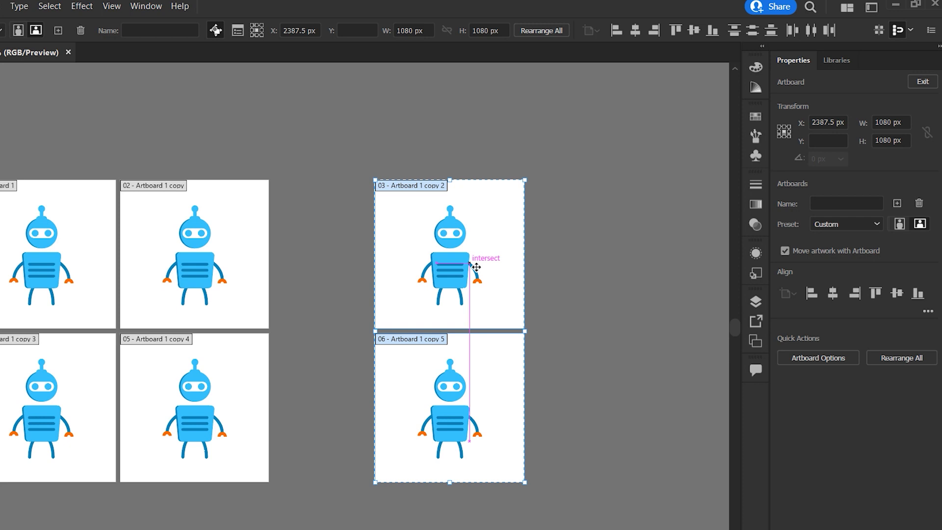
Move artboard 2 to the far side of artboard 3 and align the two on their vertical centers.
{"action": "left_click_drag", "start_coordinate": [216, 282], "coordinate": [646, 274]}
{"action": "left_click", "coordinate": [441, 237], "text": "shift"}
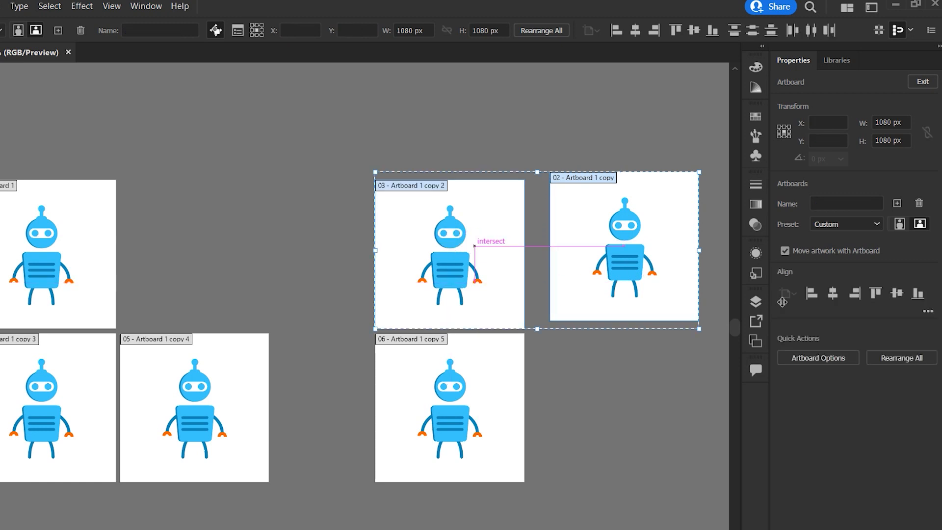
{"action": "left_click", "coordinate": [897, 294]}
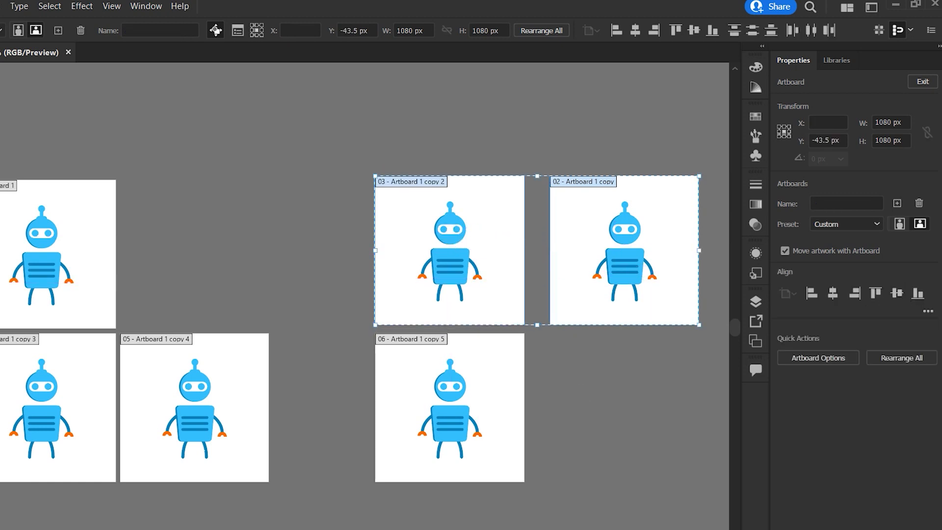
{"action": "left_click", "coordinate": [467, 237]}
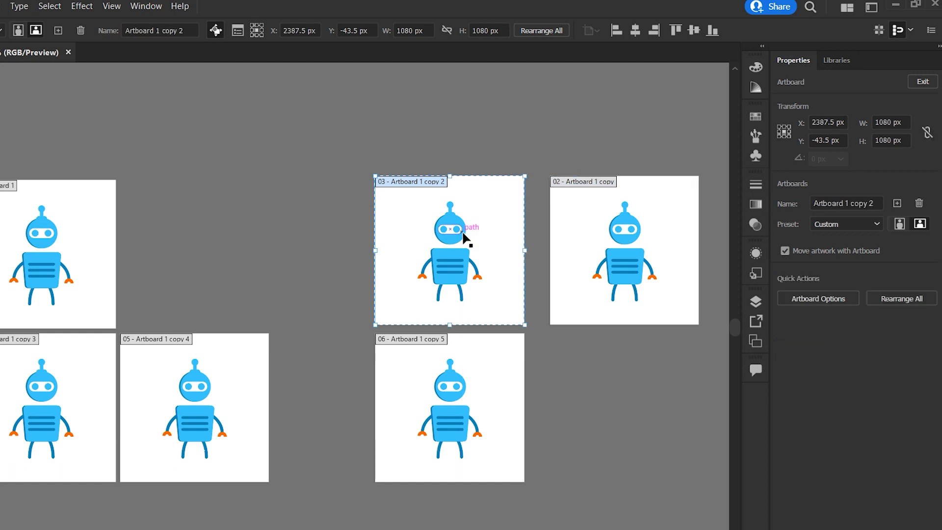
Undo the last artboard moves and alignments to restore the grid of six.
{"action": "key", "text": "ctrl+z"}
{"action": "key", "text": "ctrl+z"}
{"action": "key", "text": "ctrl+z"}
{"action": "key", "text": "ctrl+z"}
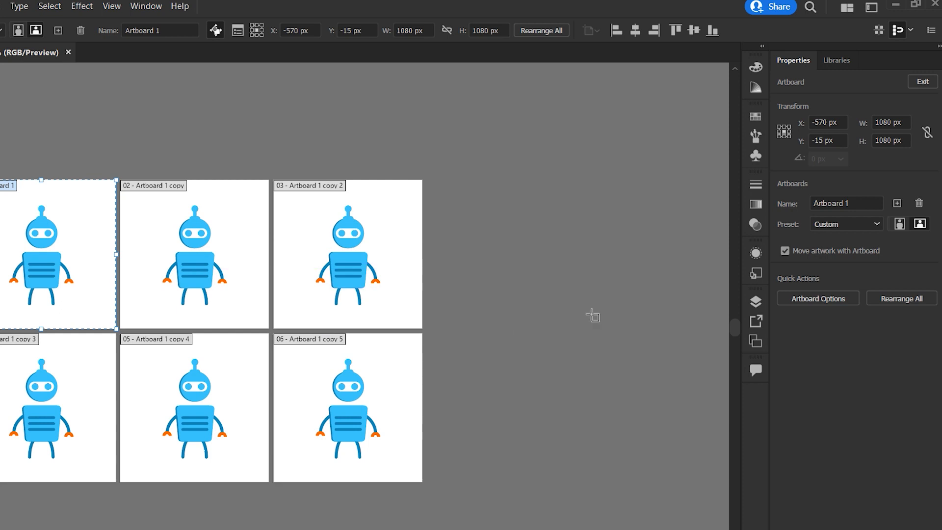
Duplicate artboard 6 with its robot below artboard 4 at X -570 px, Y 2235 px, and delete the copy.
{"action": "scroll", "coordinate": [527, 349], "scroll_direction": "down", "scroll_amount": 1}
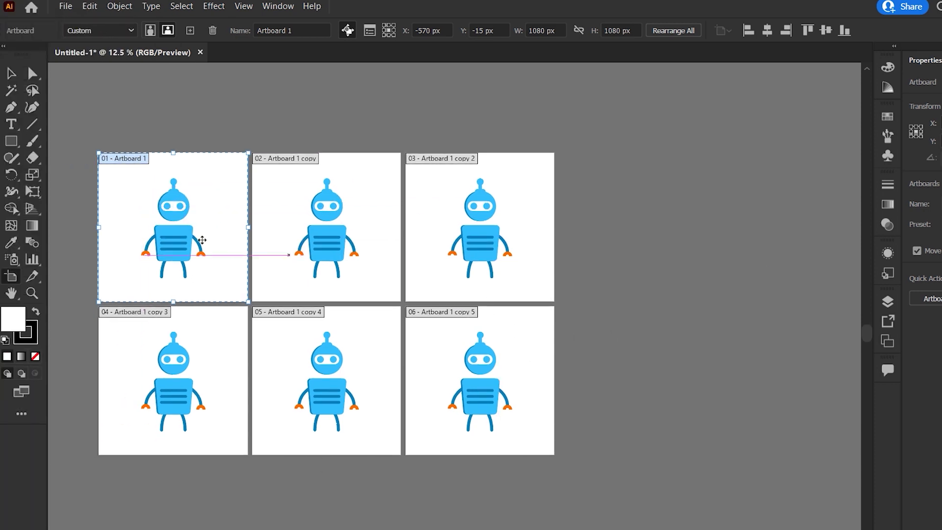
{"action": "scroll", "coordinate": [313, 285], "scroll_direction": "down", "scroll_amount": 2}
{"action": "scroll", "coordinate": [313, 285], "scroll_direction": "down", "scroll_amount": 4}
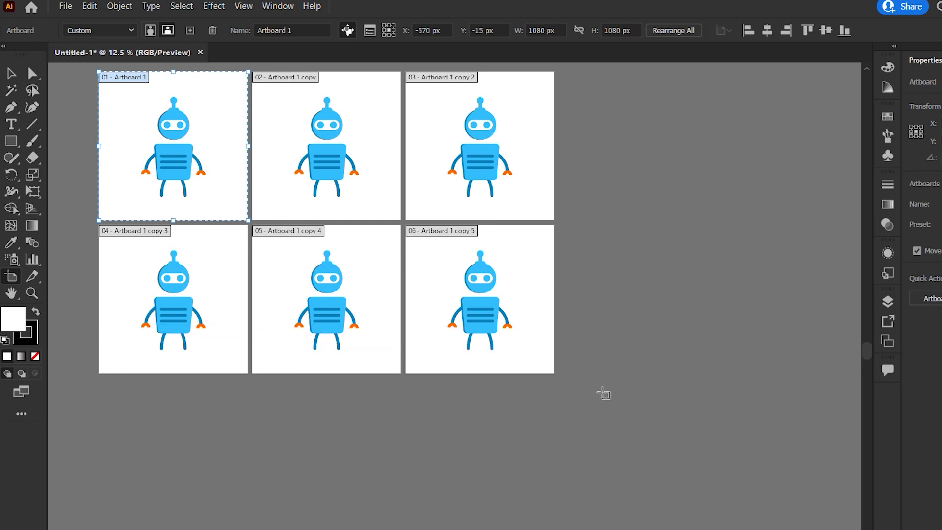
{"action": "left_click_drag", "start_coordinate": [505, 322], "coordinate": [200, 479]}
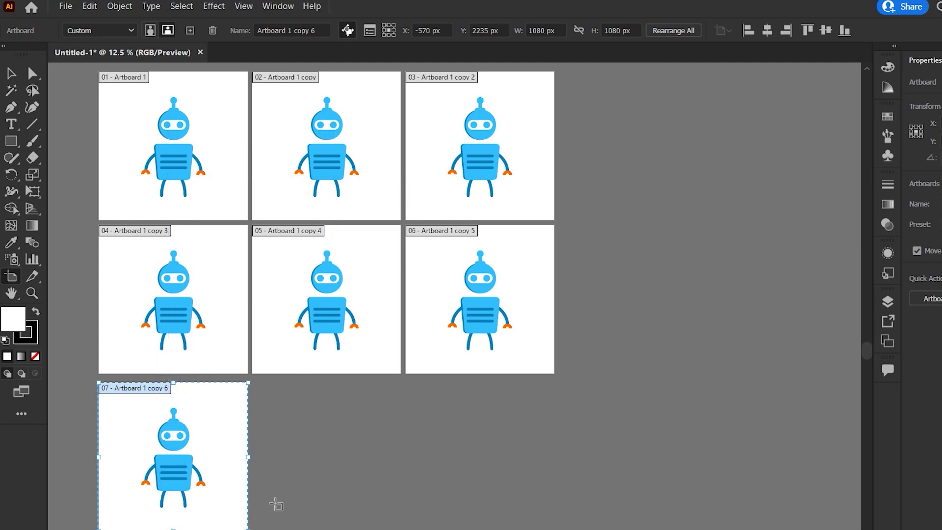
{"action": "key", "text": "Delete"}
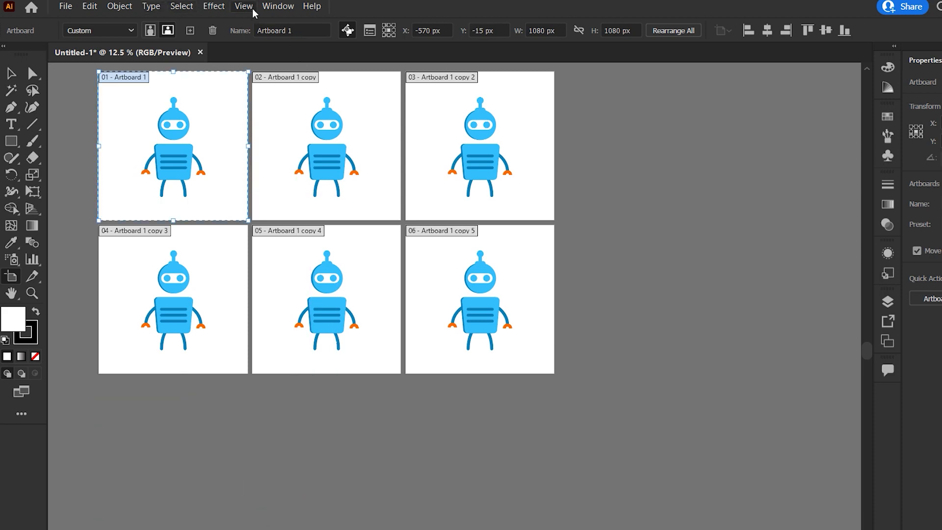
Show the list of artboards again and select Artboard 1 copy 2 in it.
{"action": "left_click", "coordinate": [279, 6]}
{"action": "mouse_move", "coordinate": [294, 12]}
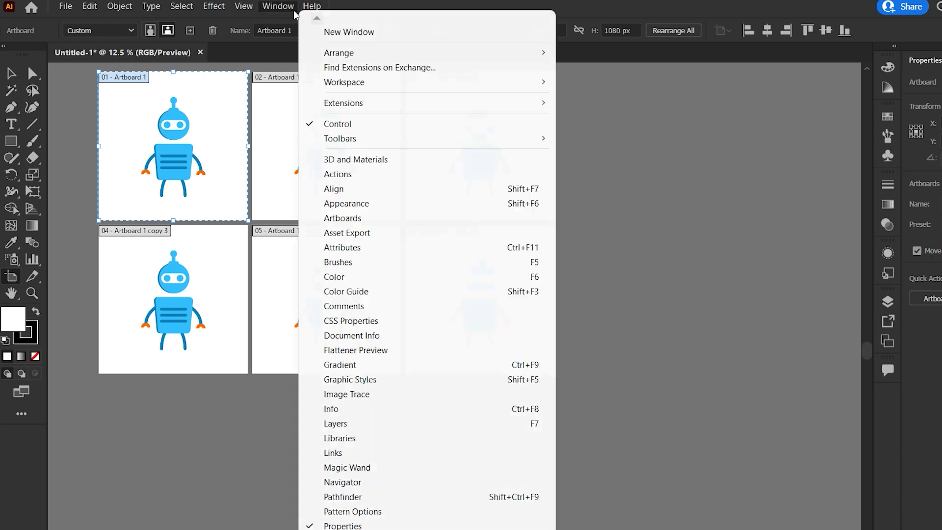
{"action": "left_click", "coordinate": [357, 217]}
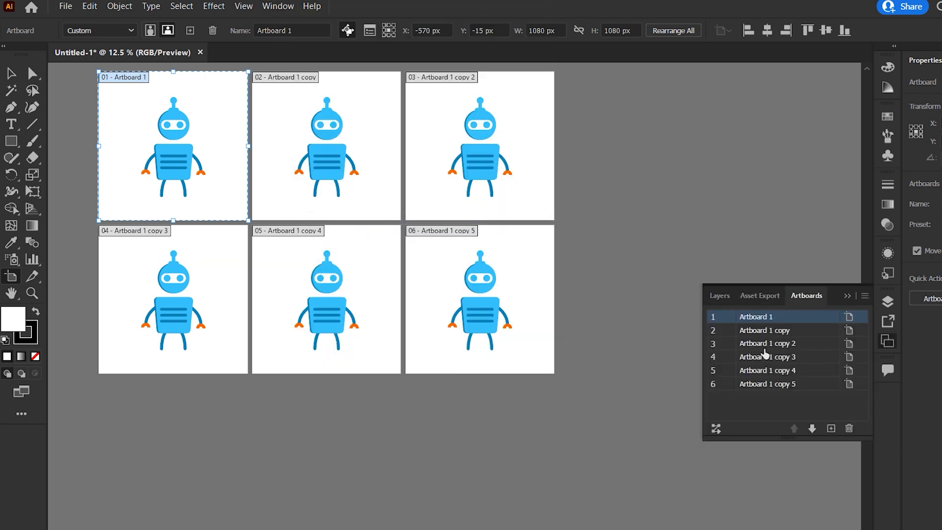
{"action": "left_click", "coordinate": [789, 344]}
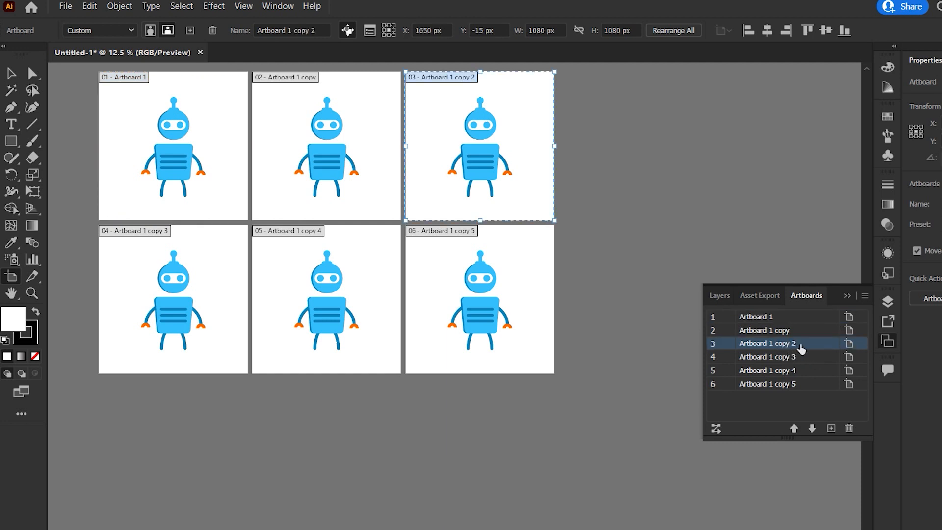
Add an empty 1080 by 1080 px artboard beside Artboard 1 copy 2 and reorder it to third place in the artboard list.
{"action": "left_click", "coordinate": [830, 430]}
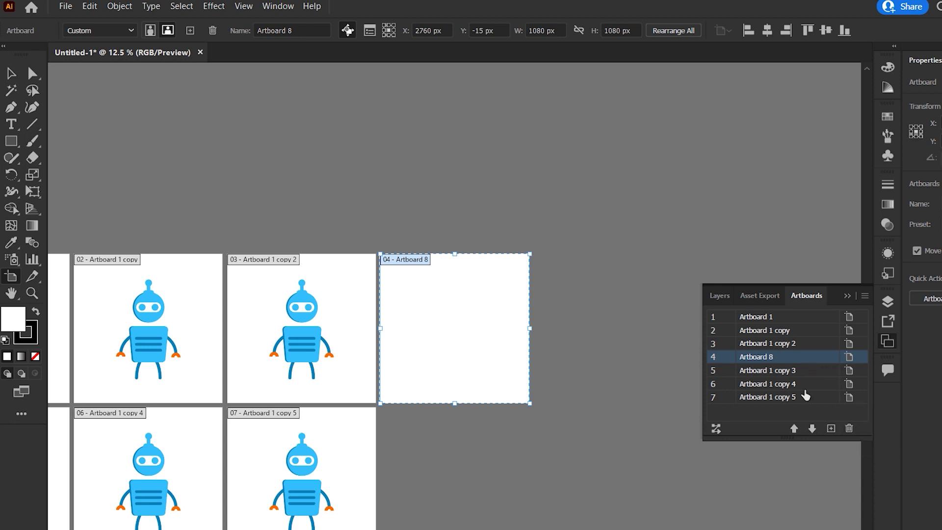
{"action": "double_click", "coordinate": [769, 362]}
{"action": "left_click_drag", "start_coordinate": [769, 358], "coordinate": [782, 346]}
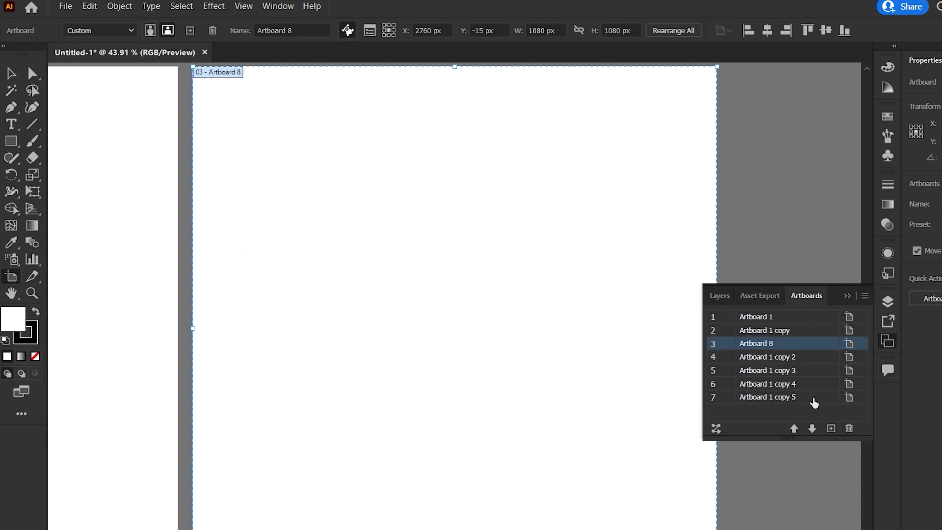
{"action": "left_click", "coordinate": [812, 429]}
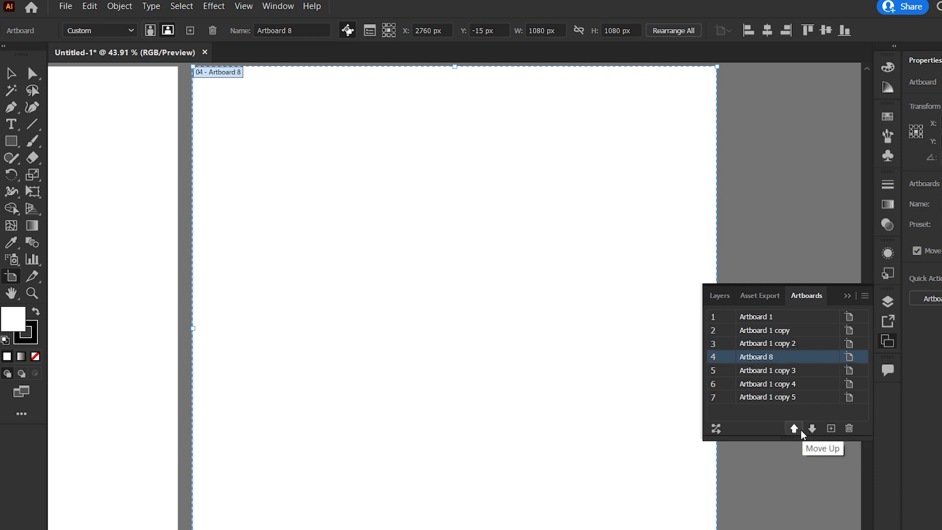
{"action": "left_click", "coordinate": [795, 428]}
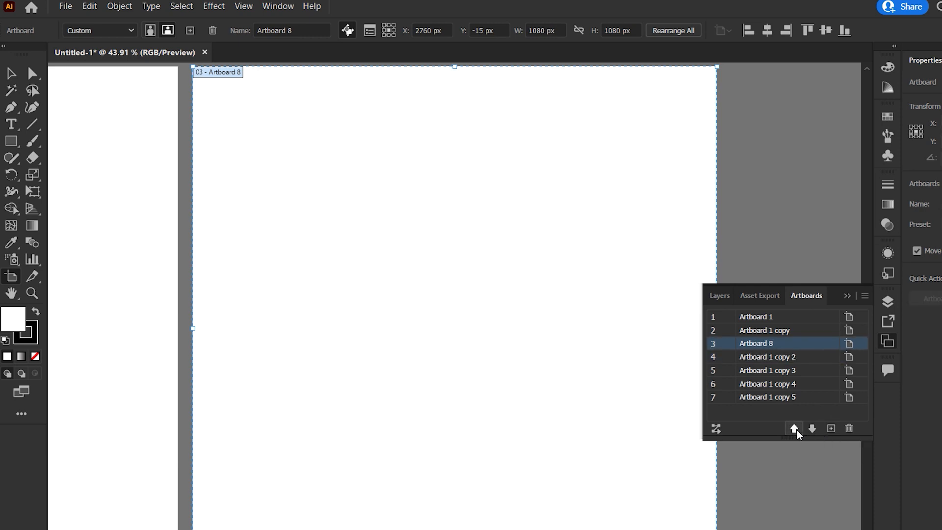
Delete Artboard 1 copy 3 using the artboard list, view the whole layout with the Selection tool, and return to artboard editing.
{"action": "left_click", "coordinate": [781, 371]}
{"action": "left_click", "coordinate": [852, 427]}
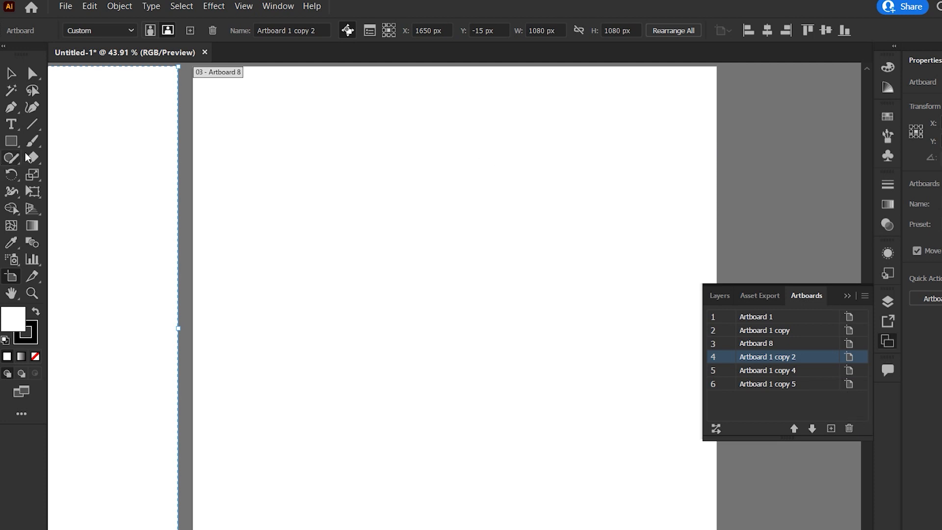
{"action": "left_click", "coordinate": [11, 73]}
{"action": "scroll", "coordinate": [470, 237], "scroll_direction": "down", "scroll_amount": 5}
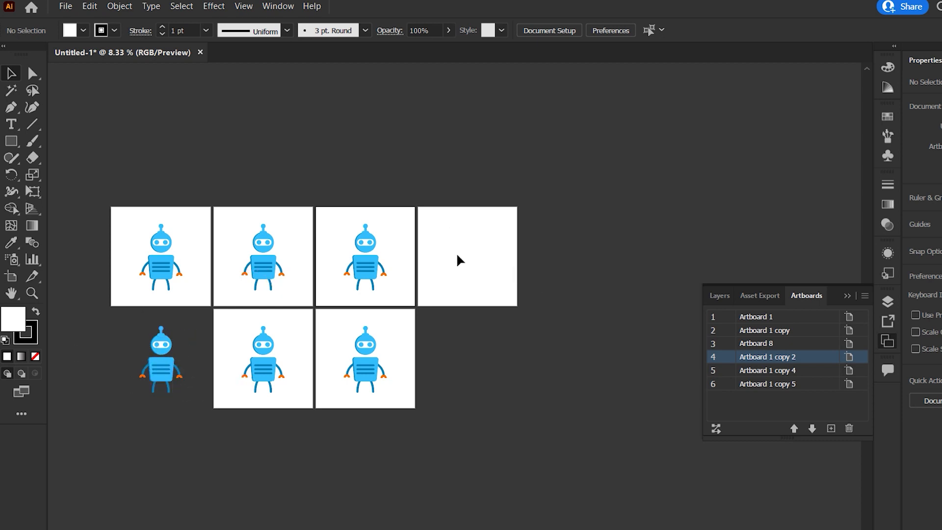
{"action": "left_click", "coordinate": [10, 277]}
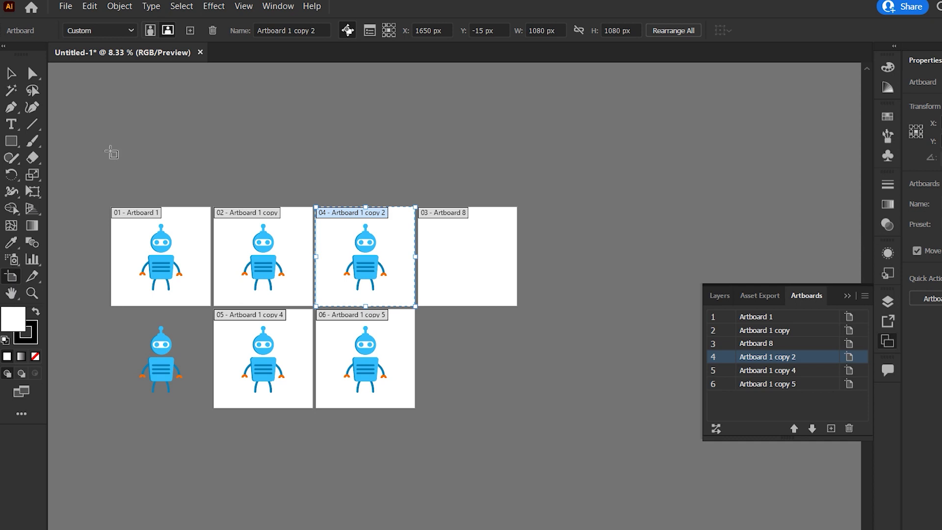